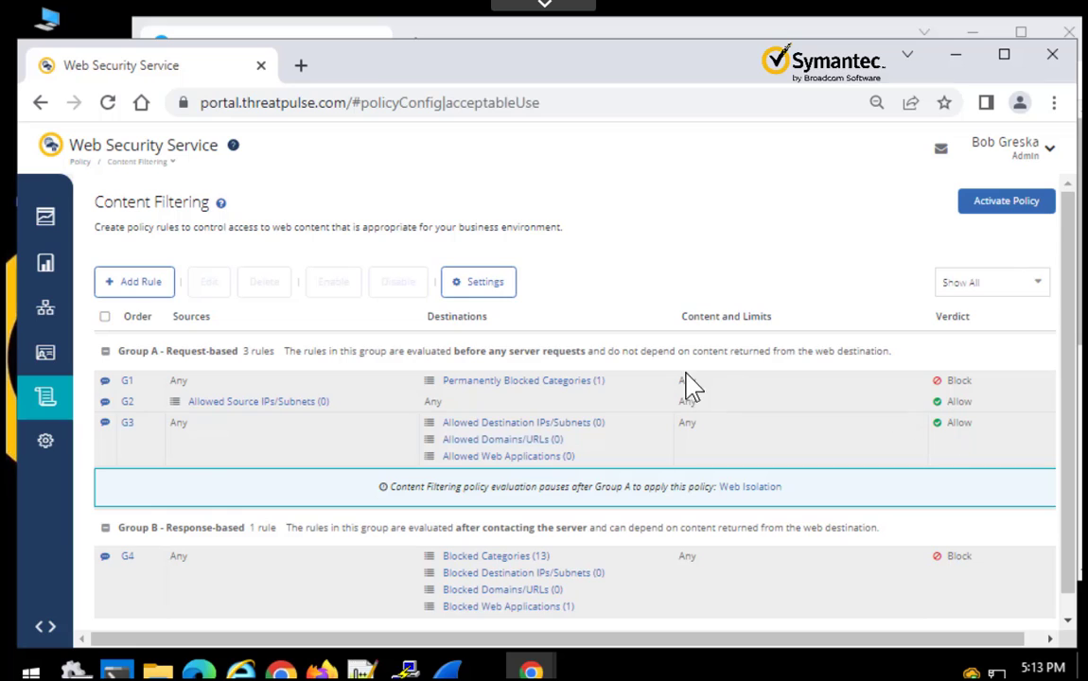
- Switch to the other browser window and load twitter.com in place of the Facebook page
scroll(567, 426, down, 1)
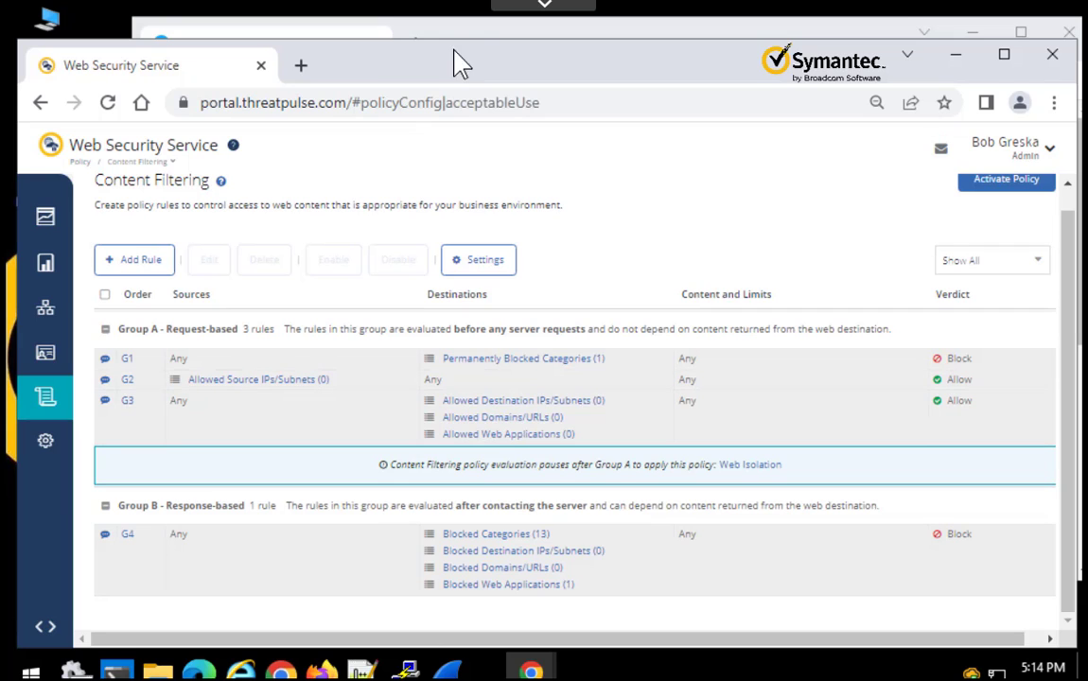
click(464, 17)
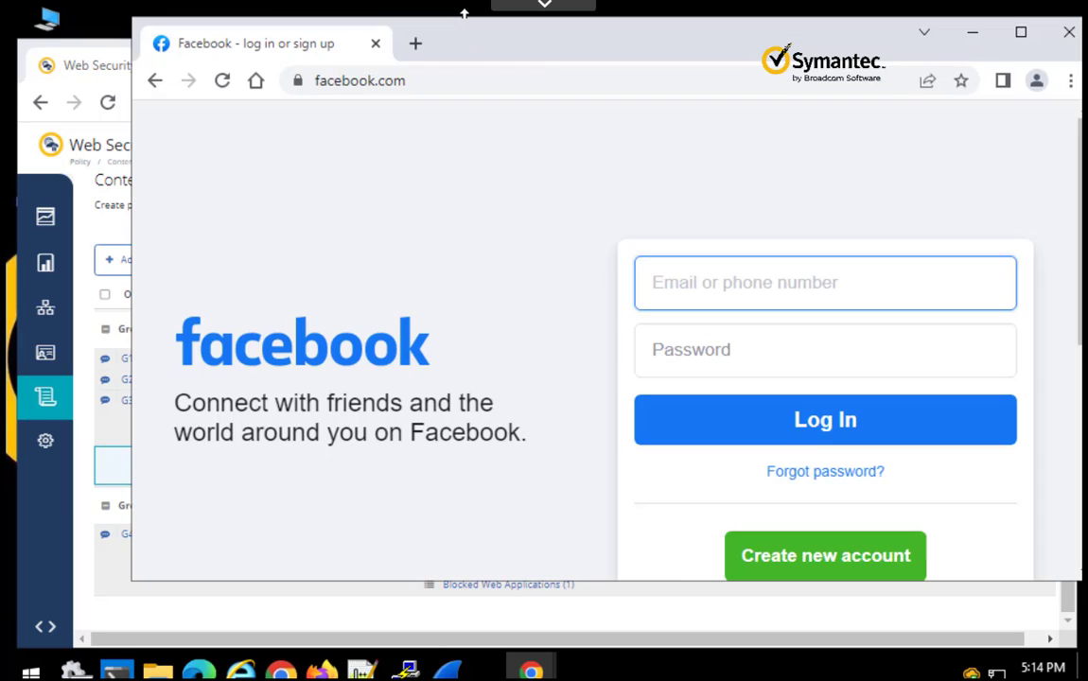
click(416, 83)
key(Return)
click(423, 85)
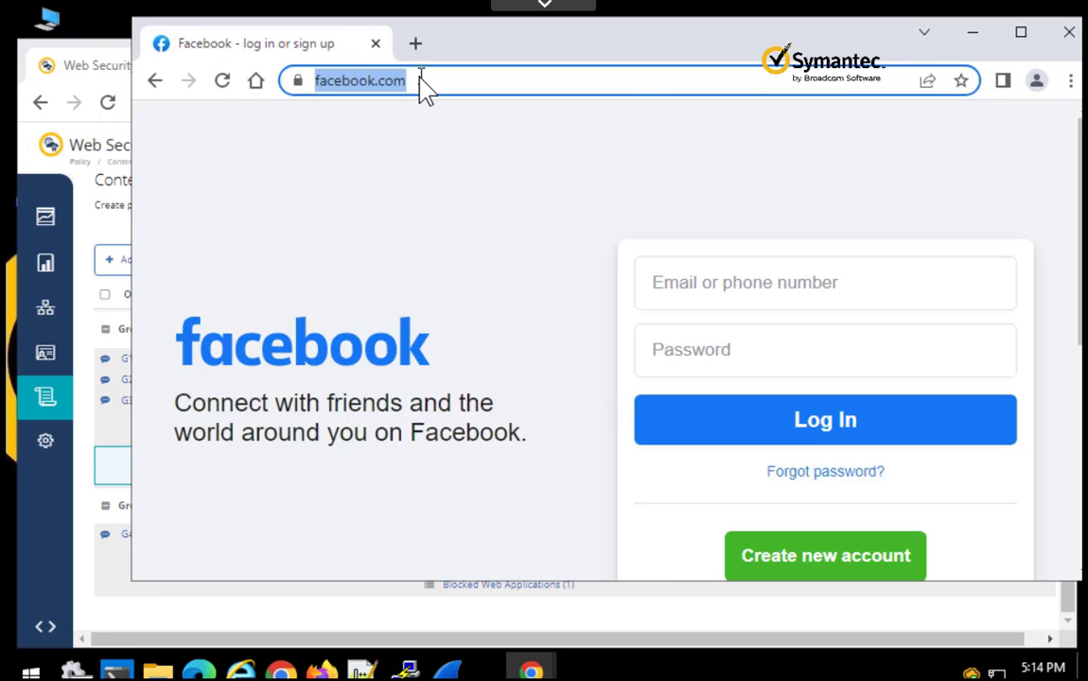
text(twitter.com)
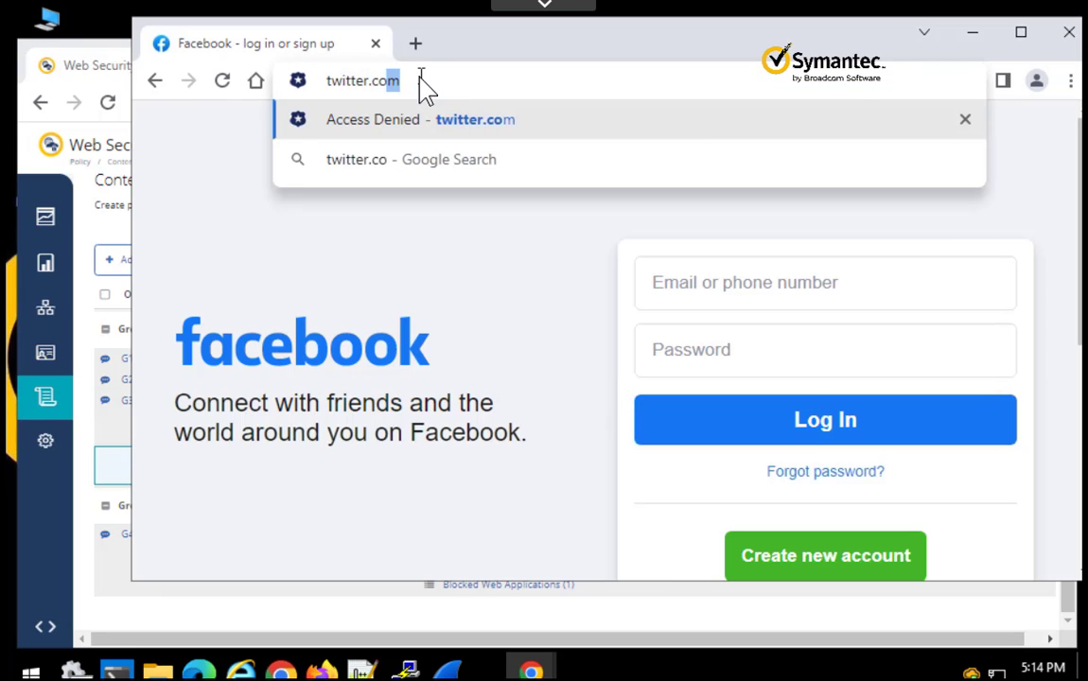
key(Return)
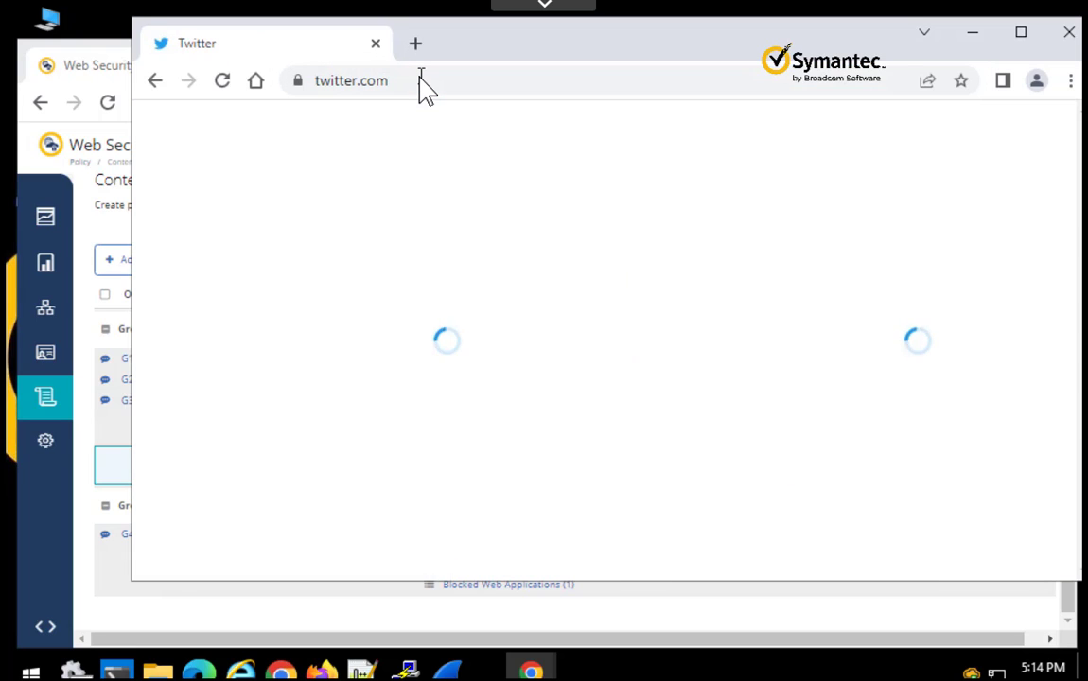
- Back in the Content Filtering policy, add the Social Networking category to rule G4's Blocked Categories list and save it
click(49, 516)
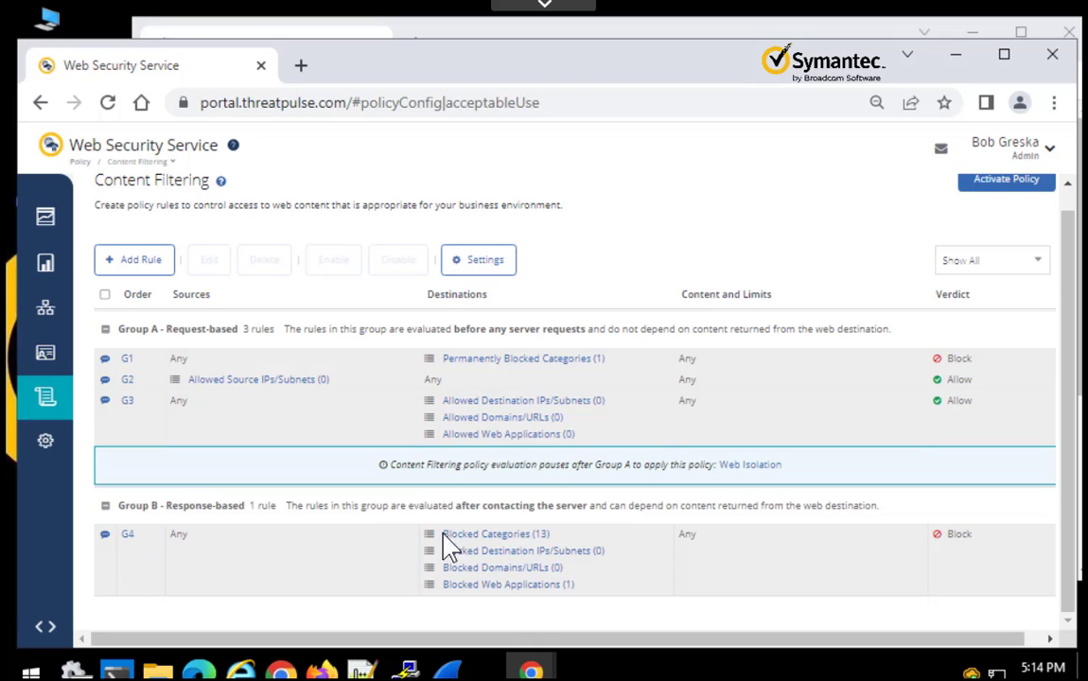
click(476, 537)
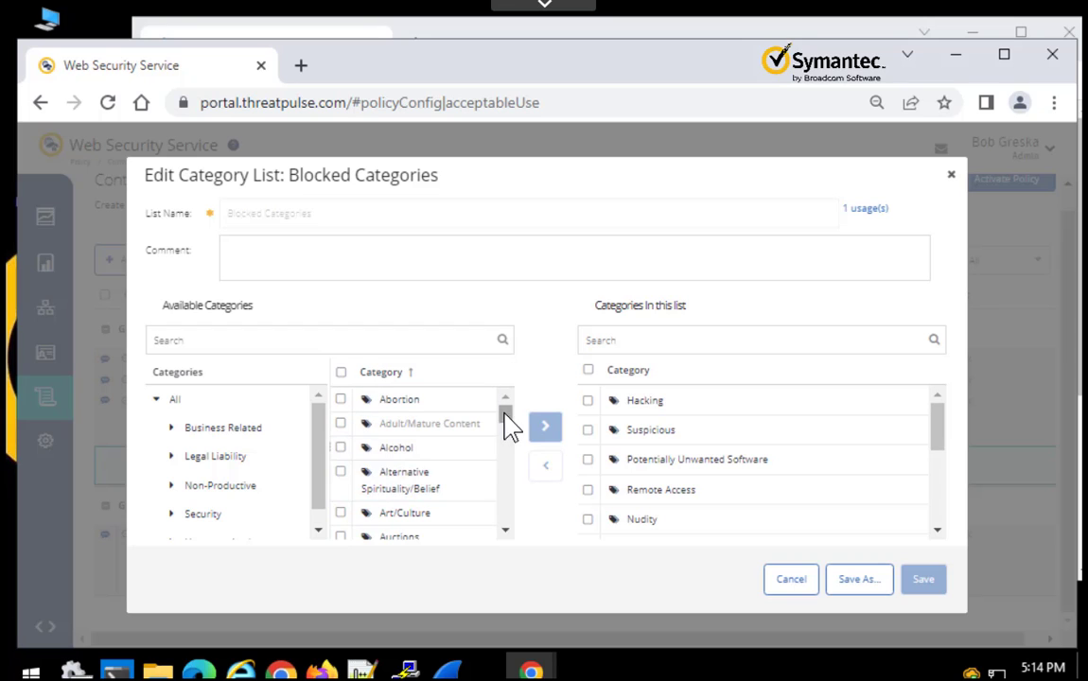
drag(511, 428, 512, 487)
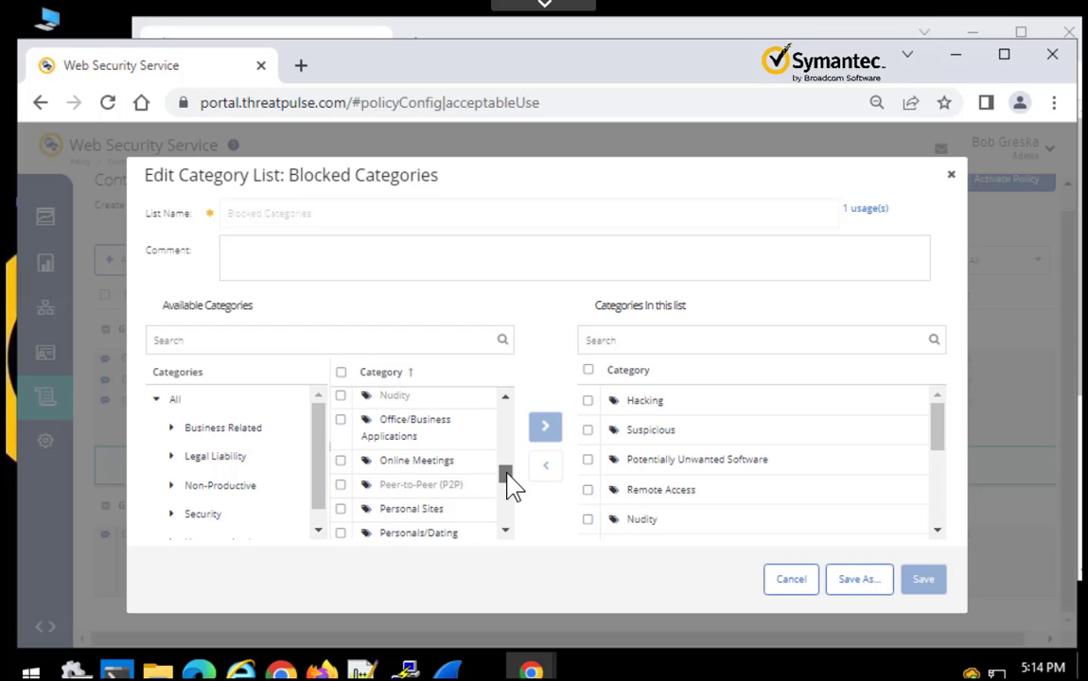
click(193, 343)
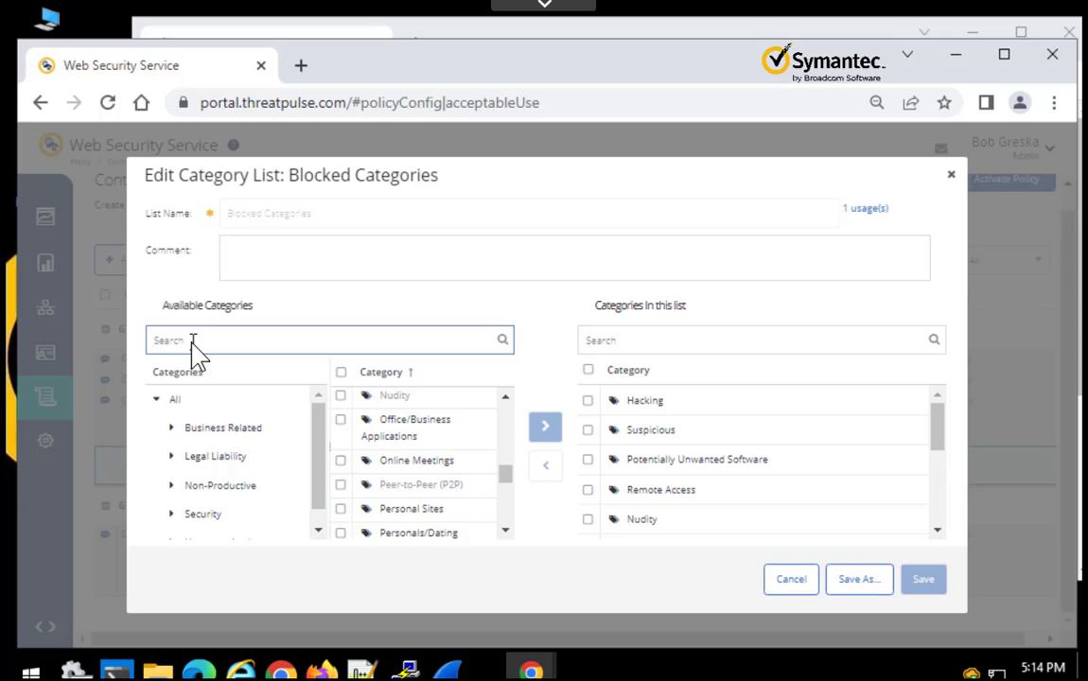
text(social)
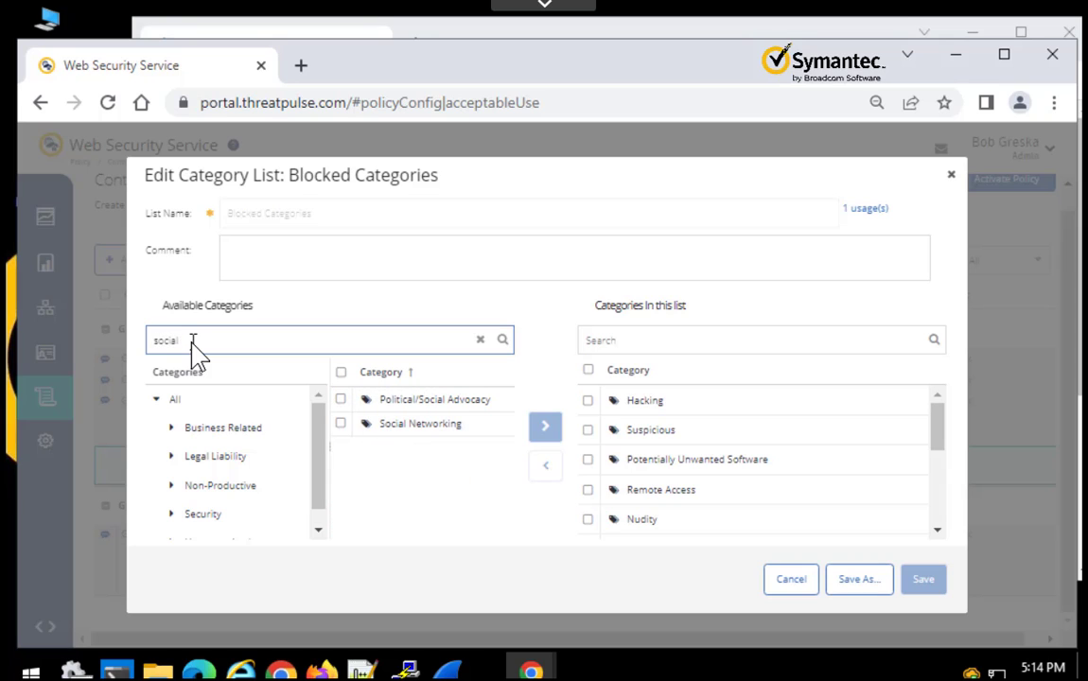
click(342, 425)
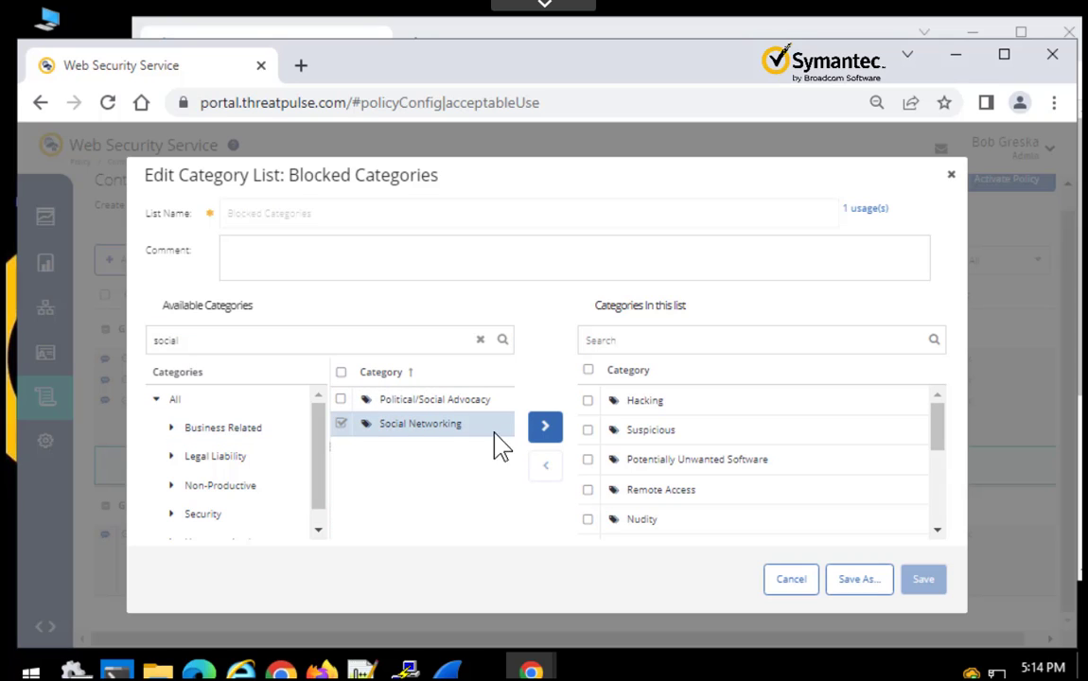
click(546, 429)
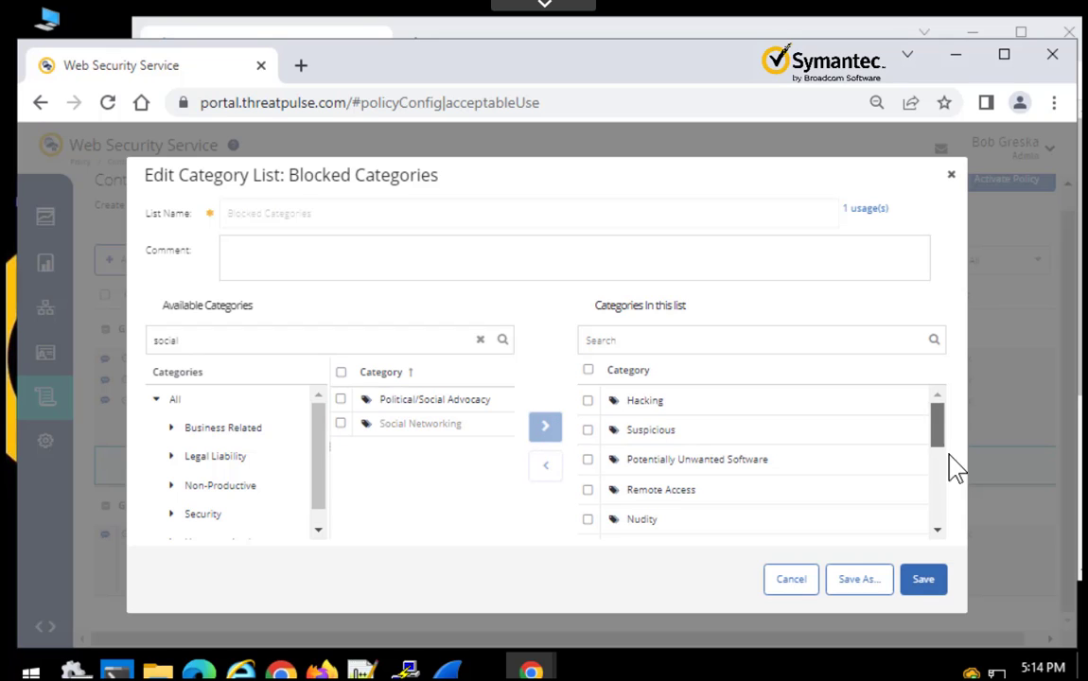
scroll(955, 463, down, 5)
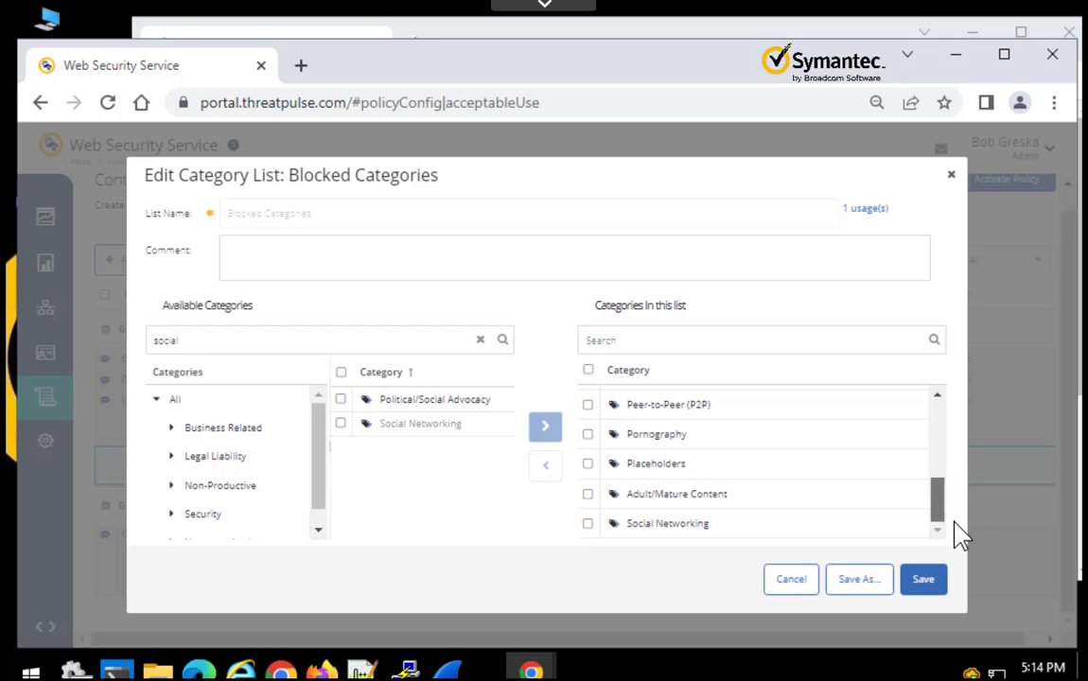
click(924, 593)
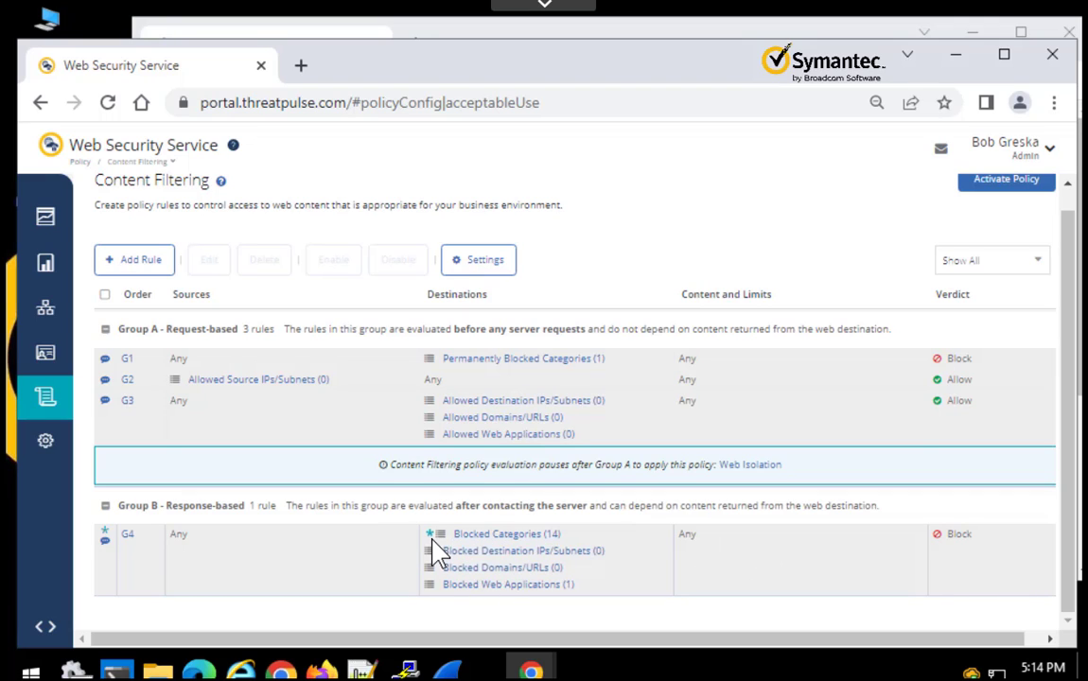
- Activate all pending policy changes
mouse_move(431, 548)
click(993, 183)
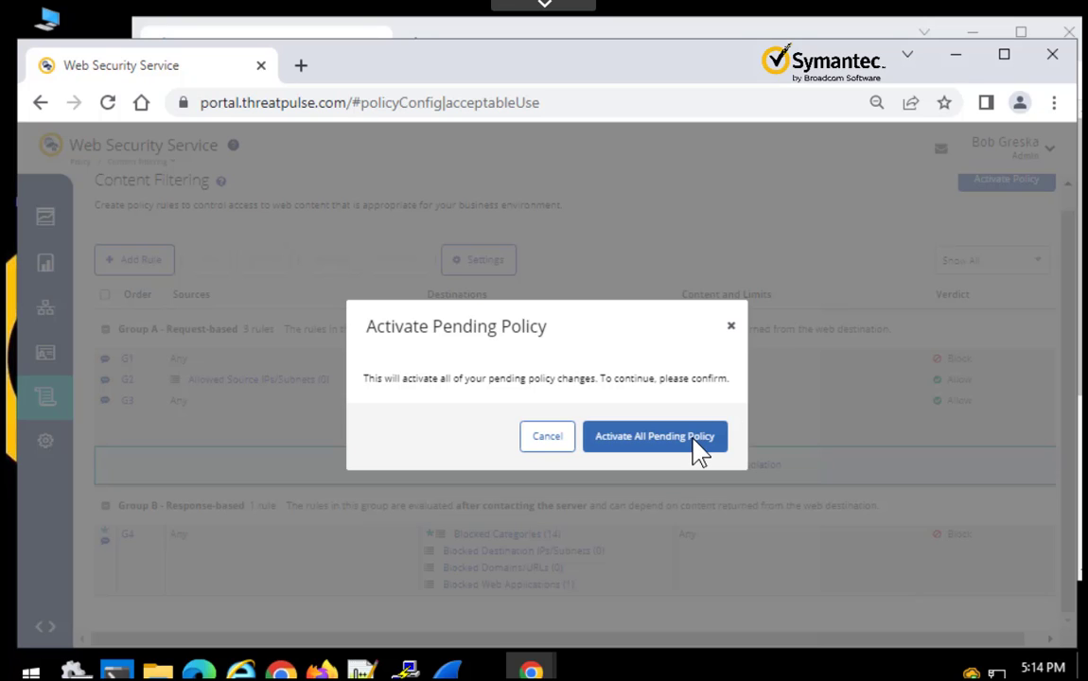
click(691, 438)
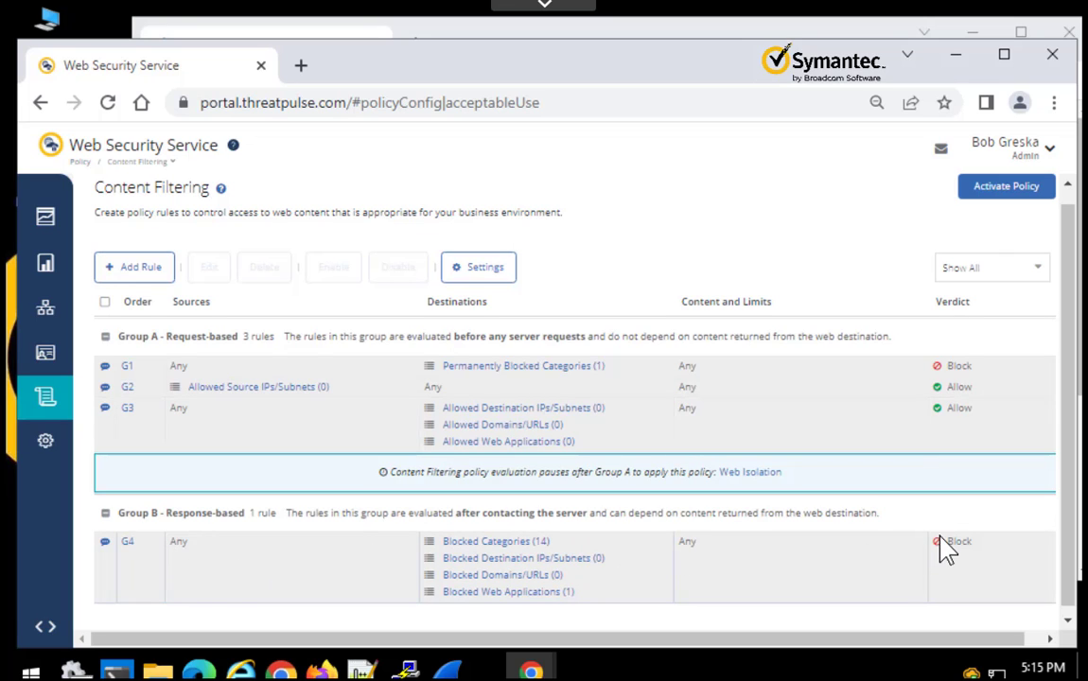
- In the other browser window, replace the Twitter tab with a new one, load facebook.com and expand the block page's tech support details
click(445, 28)
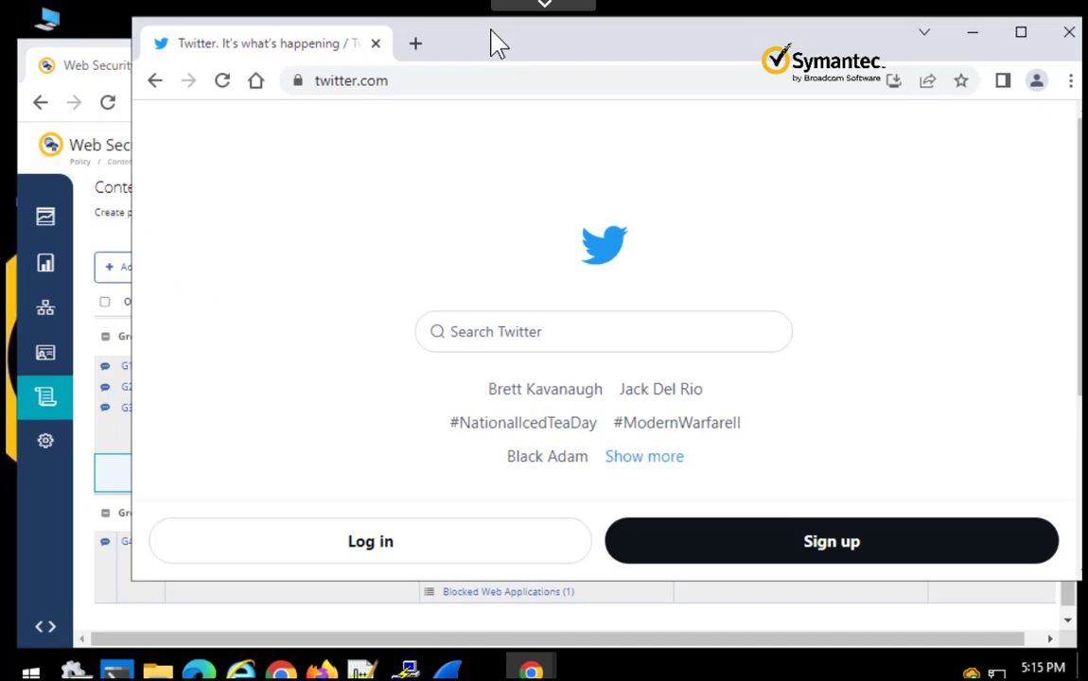
click(416, 44)
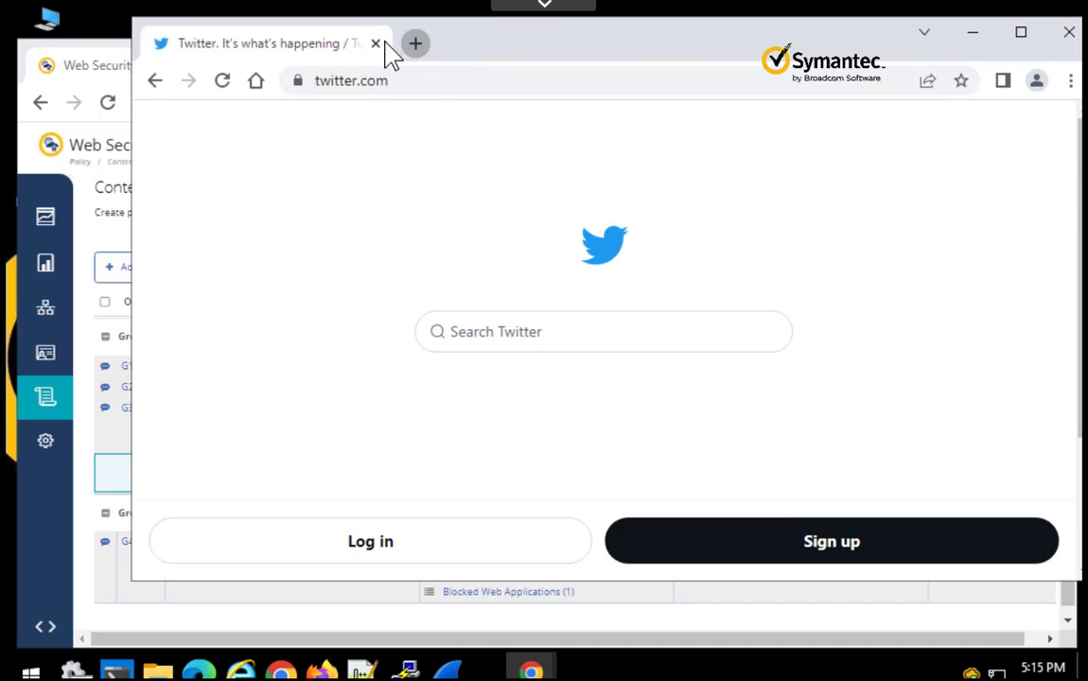
click(376, 43)
text(fa)
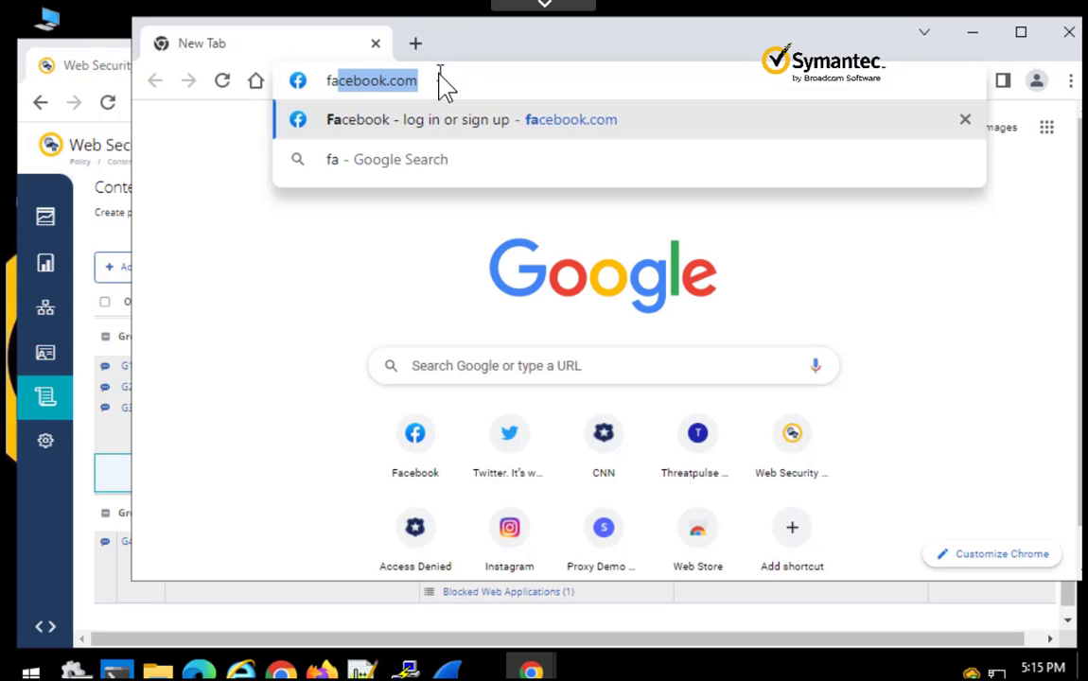
text(cebook)
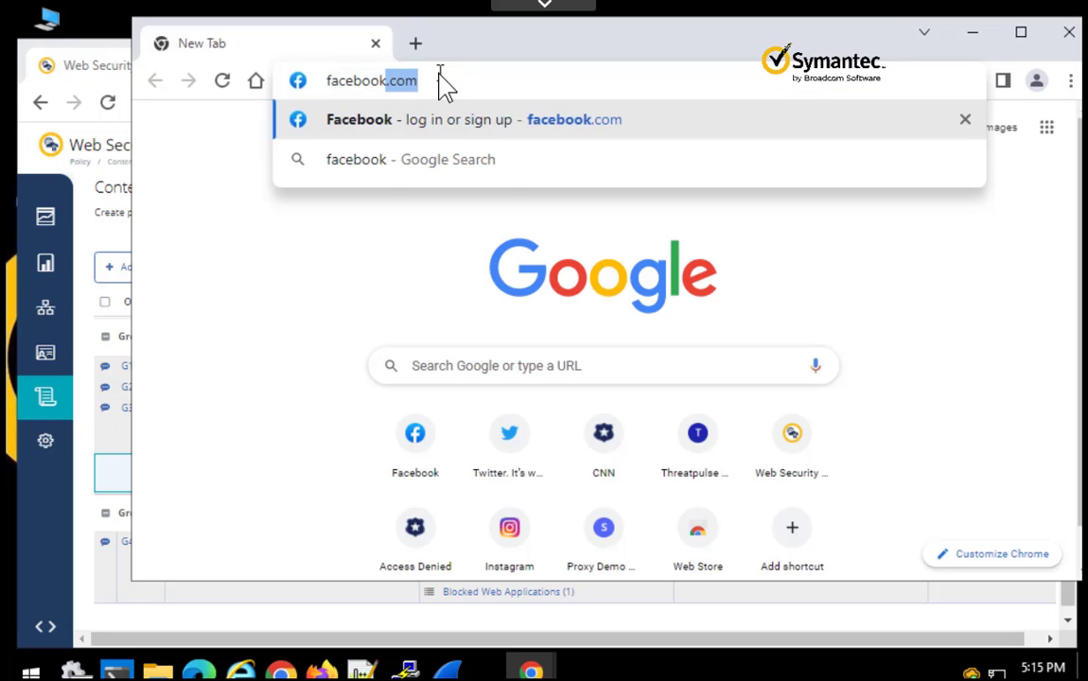
key(Return)
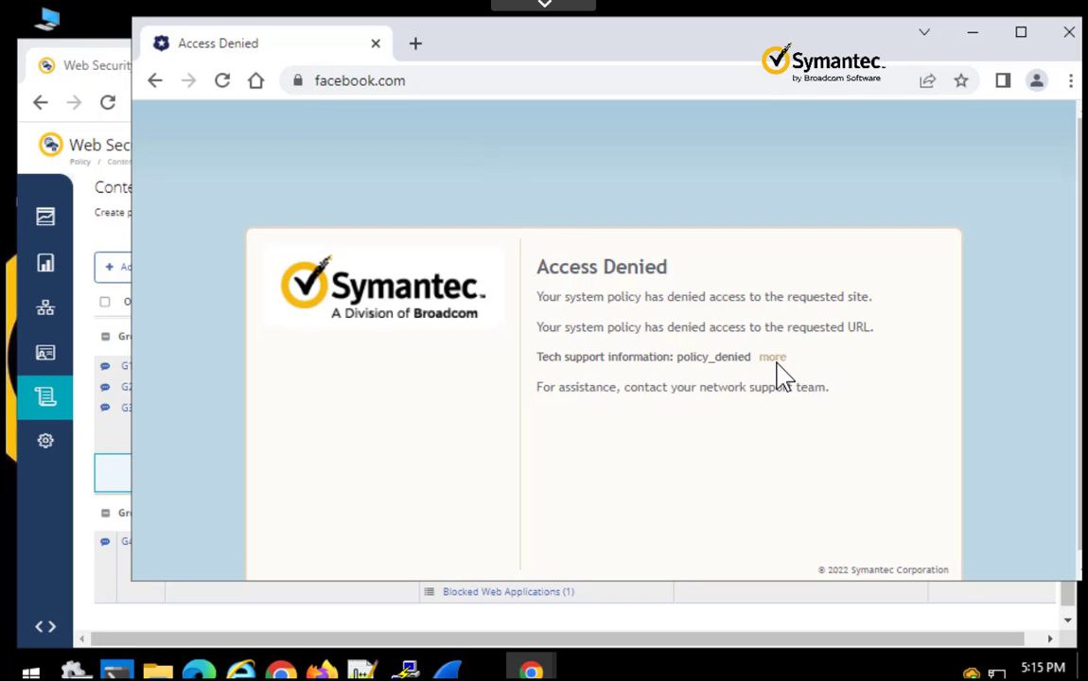
click(774, 362)
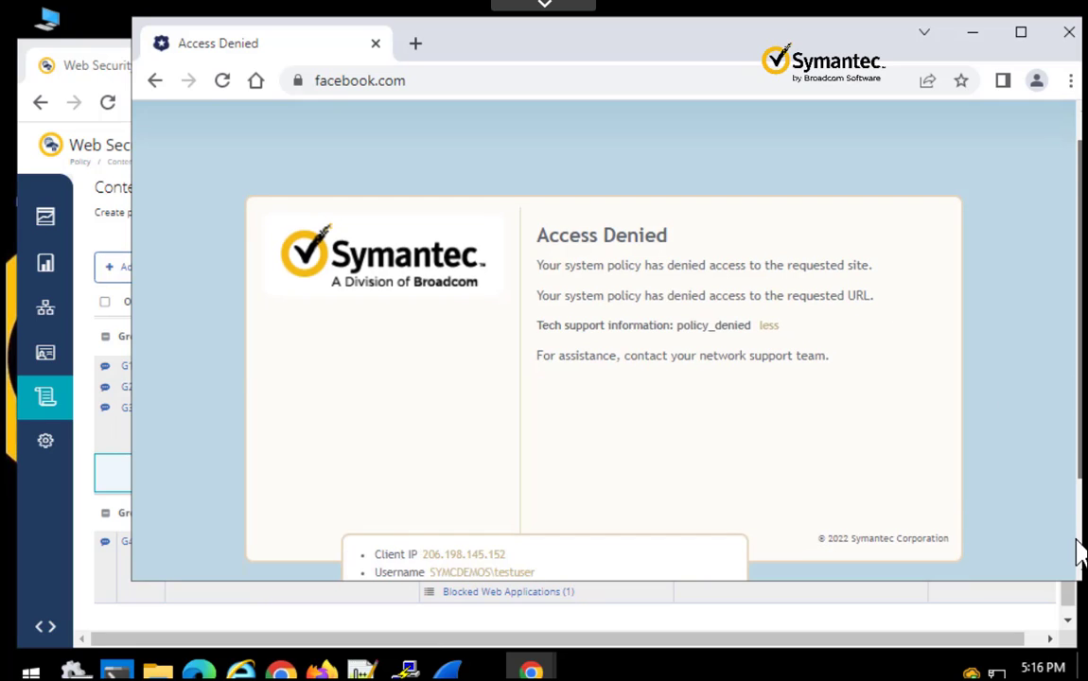
scroll(1051, 534, down, 3)
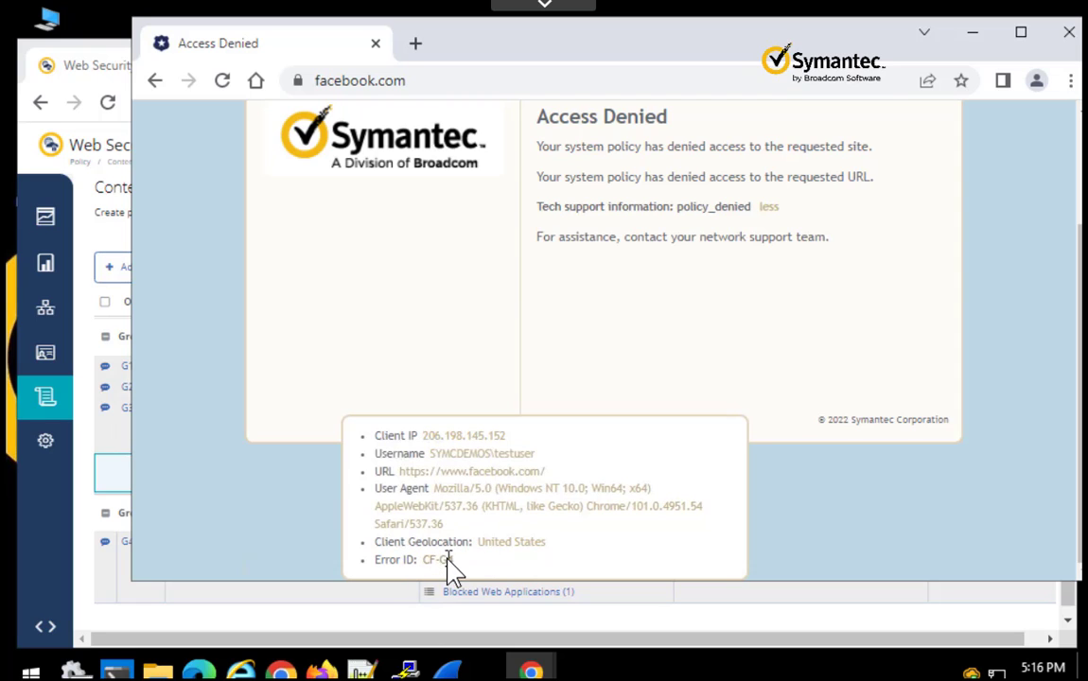
- Return to the Content Filtering policy and start a new rule with the existing user SYMCDEMOS\testuser as its source
click(26, 566)
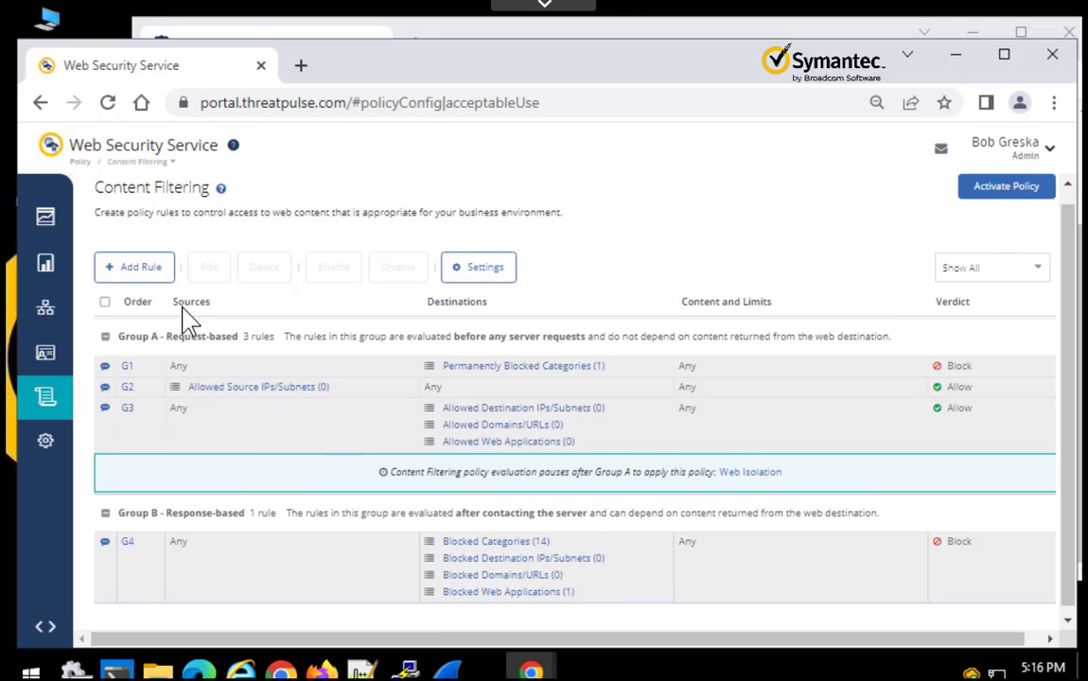
click(147, 272)
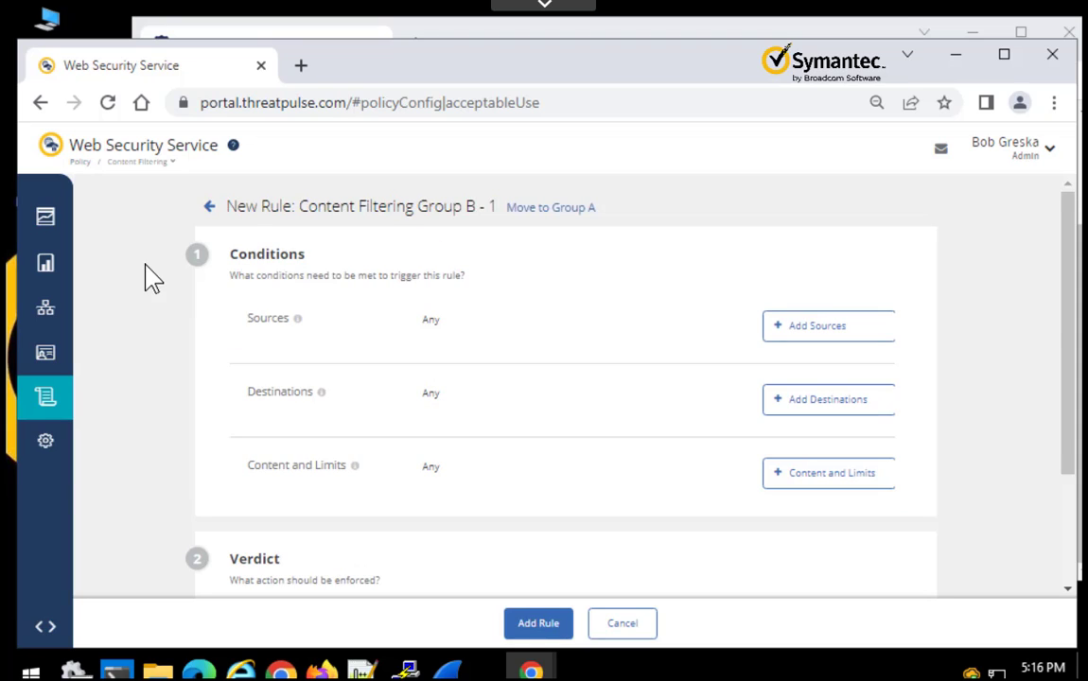
click(816, 331)
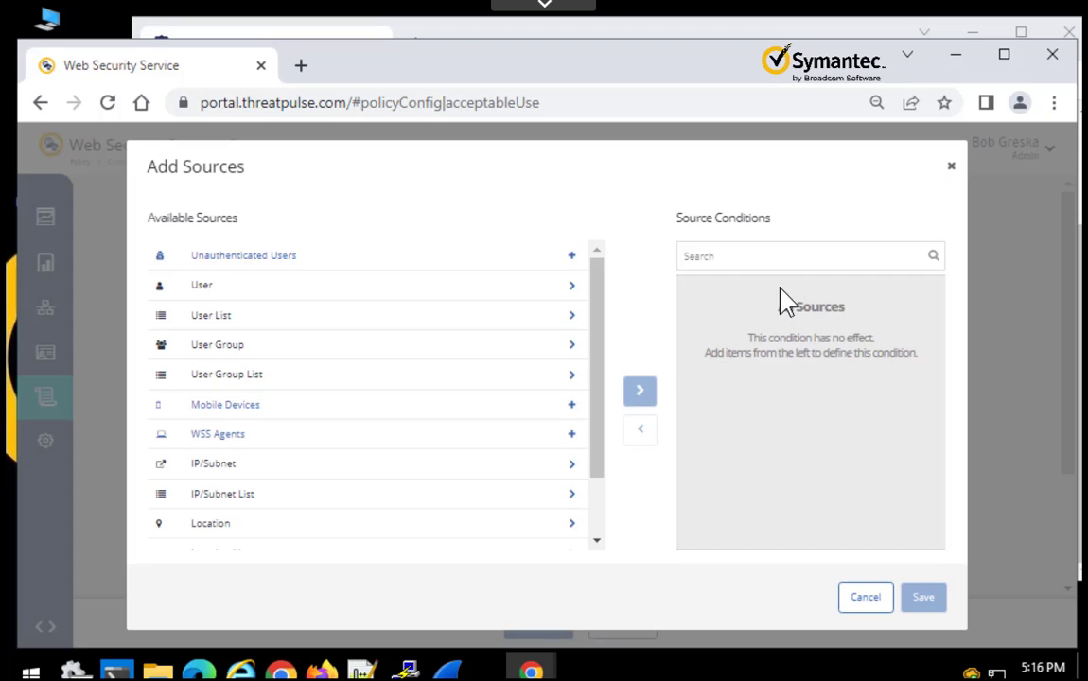
click(237, 288)
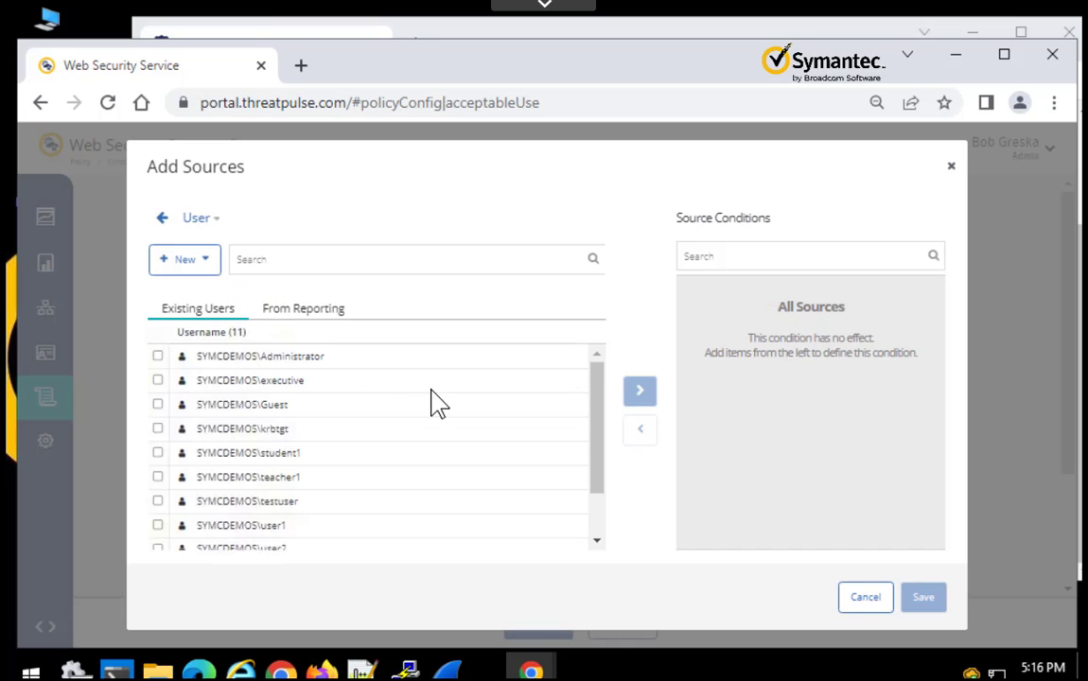
click(325, 503)
click(641, 390)
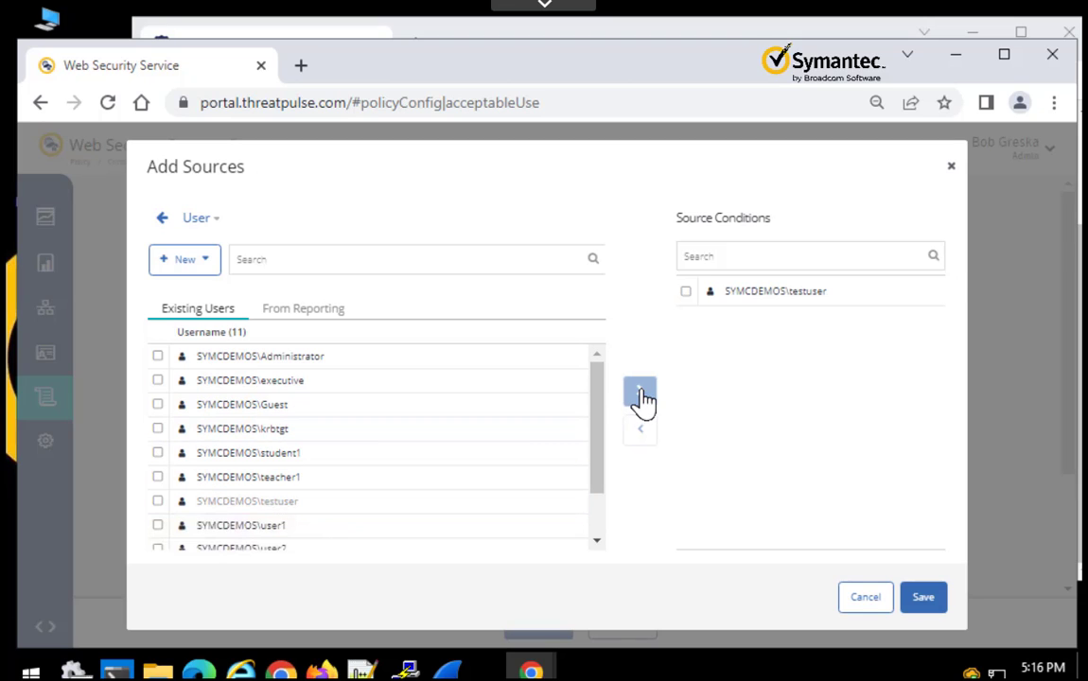
click(925, 601)
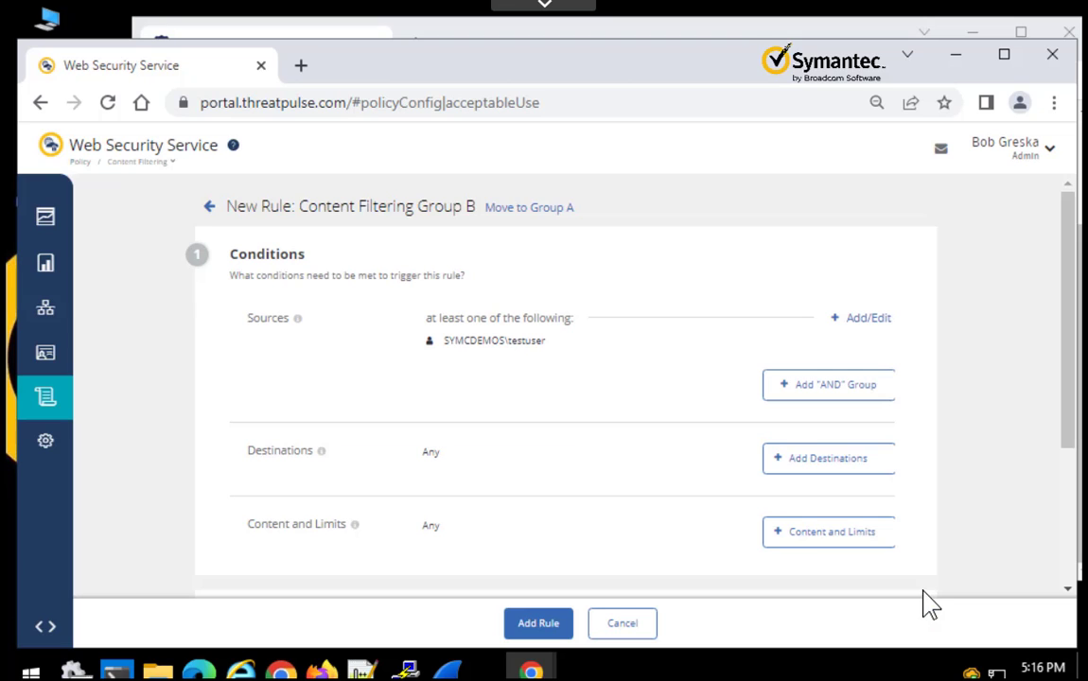
- Add the existing domain facebook.com as the new rule's destination condition
click(812, 468)
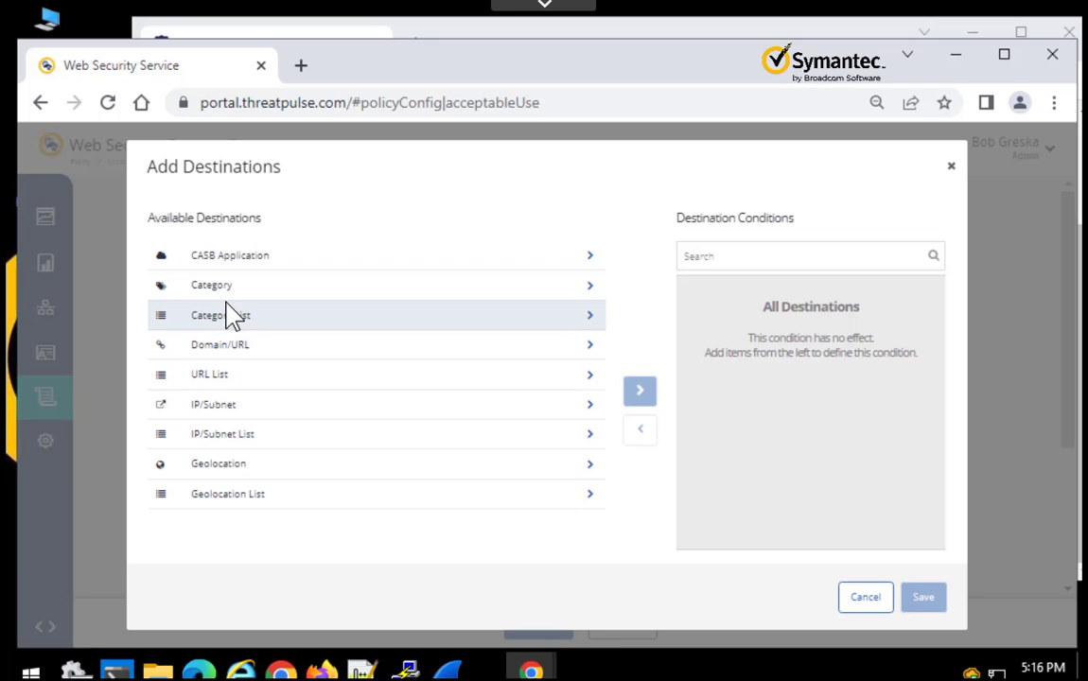
click(244, 350)
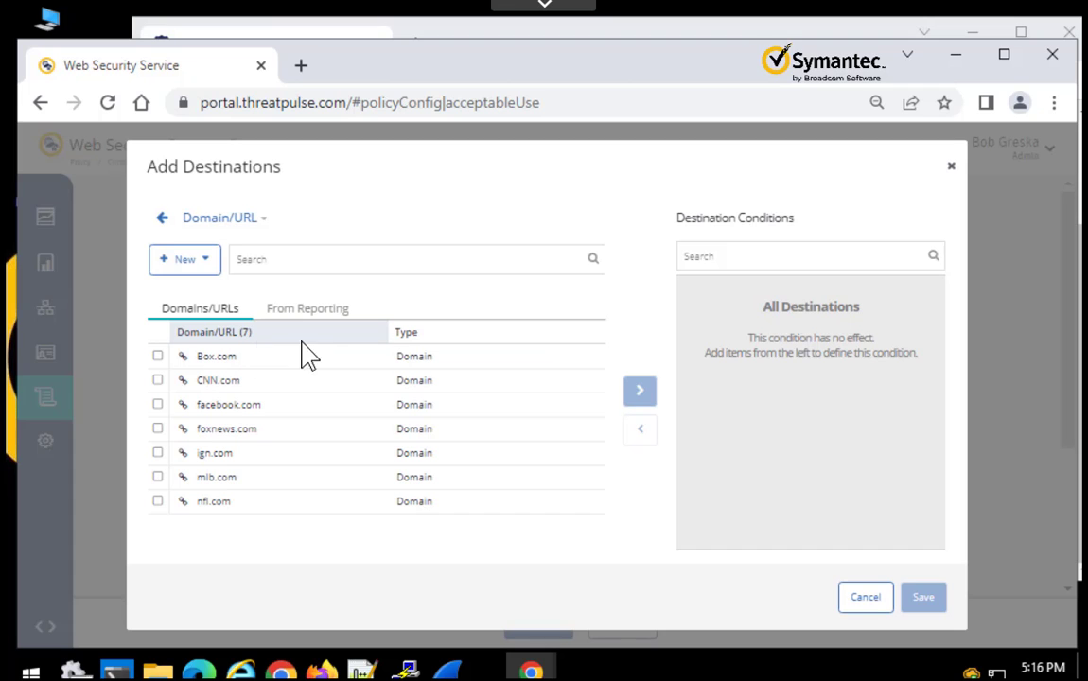
click(158, 405)
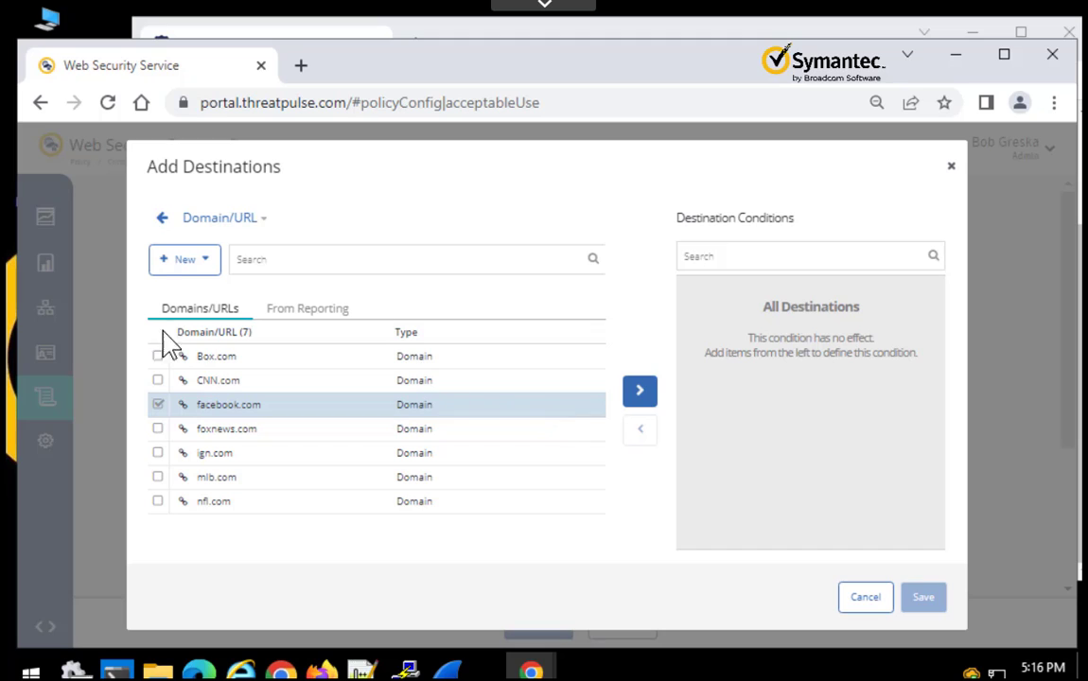
click(639, 394)
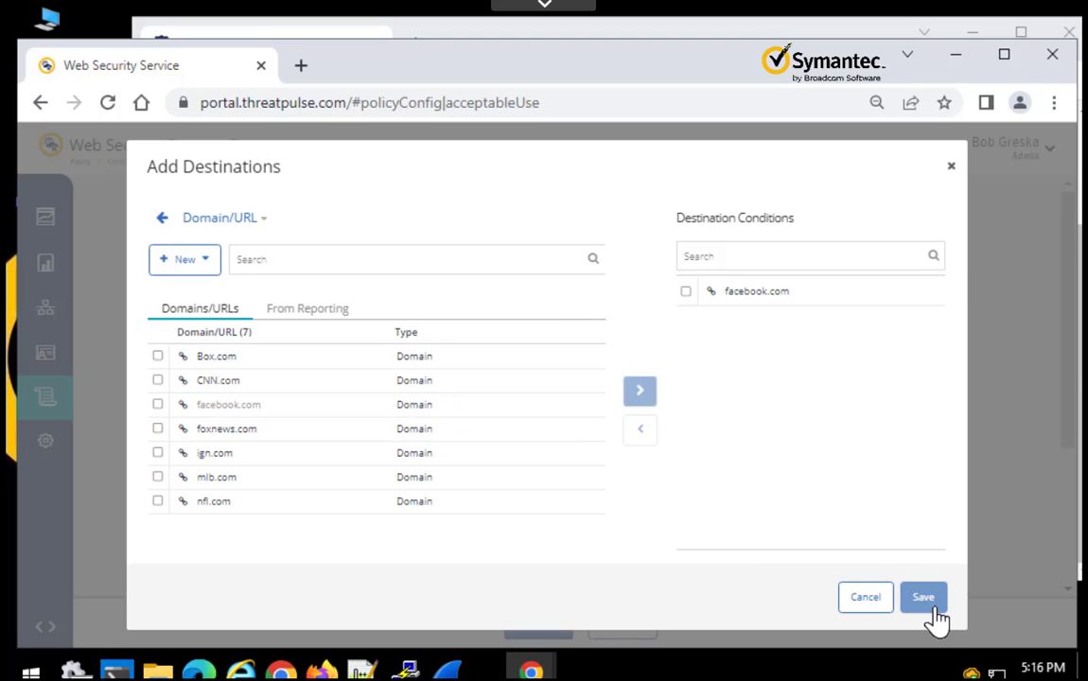
click(926, 598)
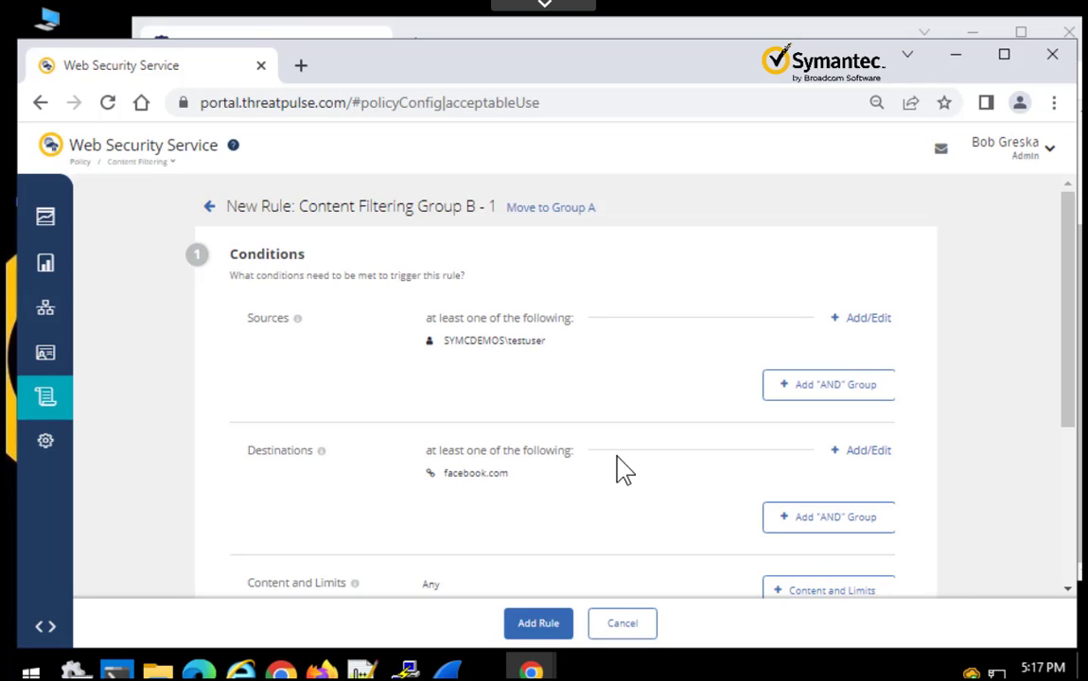
scroll(692, 466, down, 3)
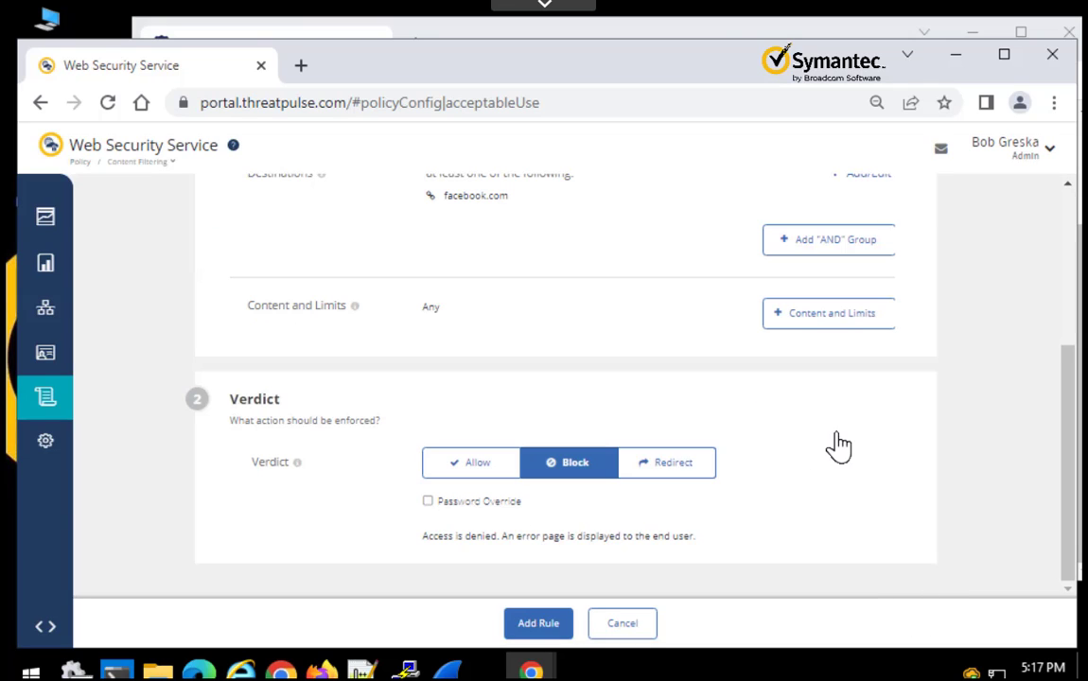
- Give the facebook.com rule for testuser the Allow verdict, add it, and activate all pending policy changes
click(499, 470)
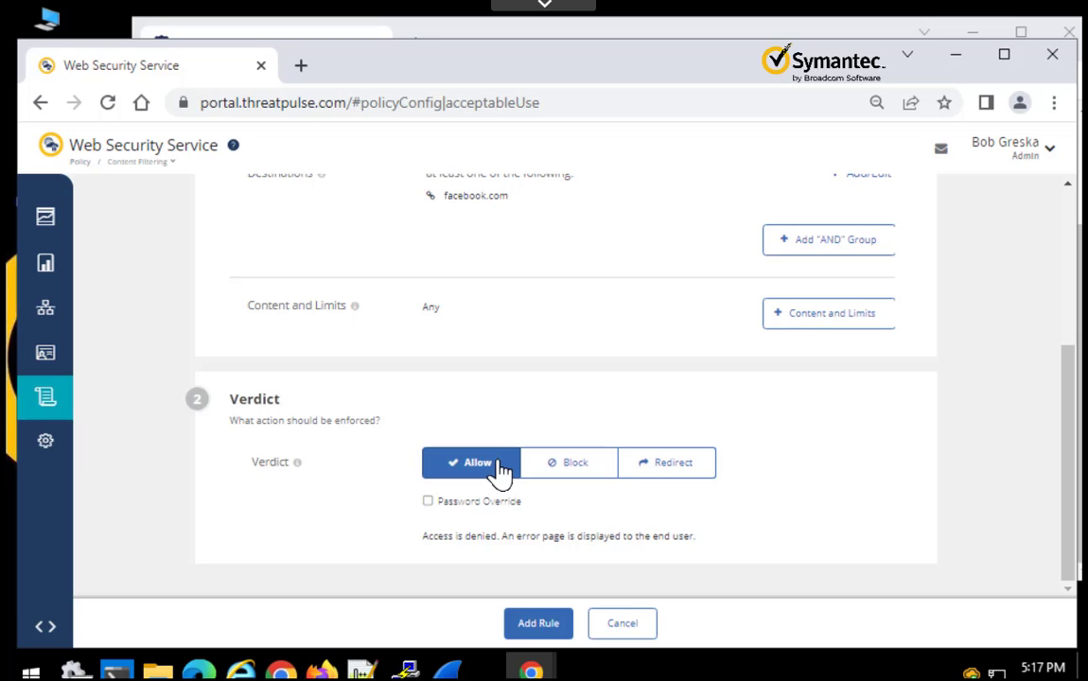
click(538, 626)
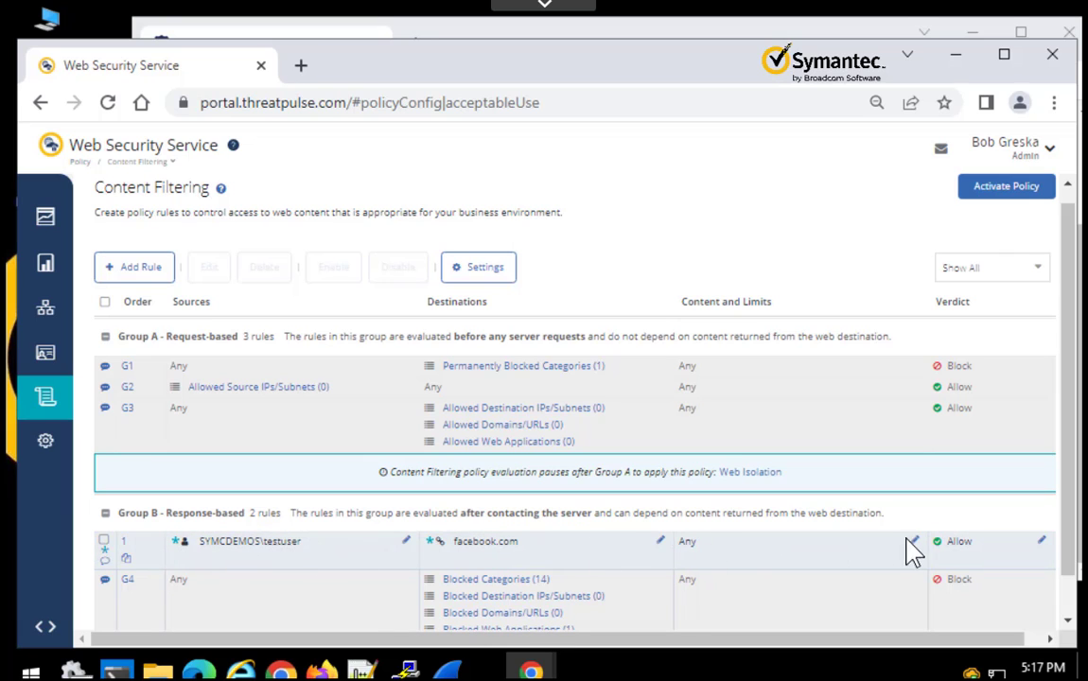
click(1012, 195)
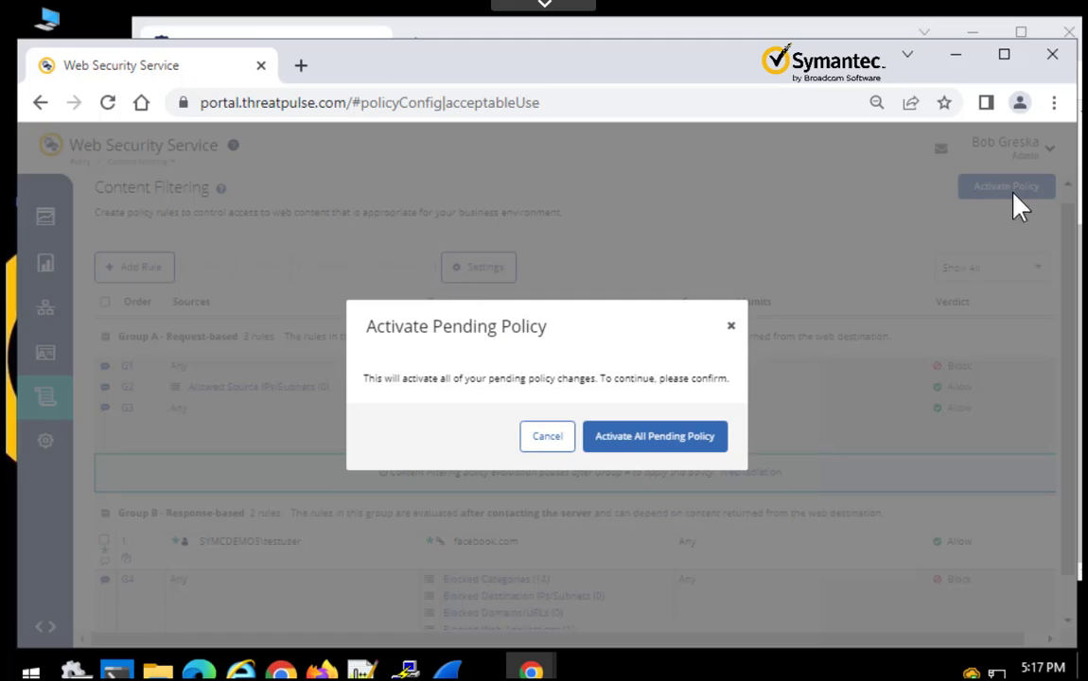
click(674, 436)
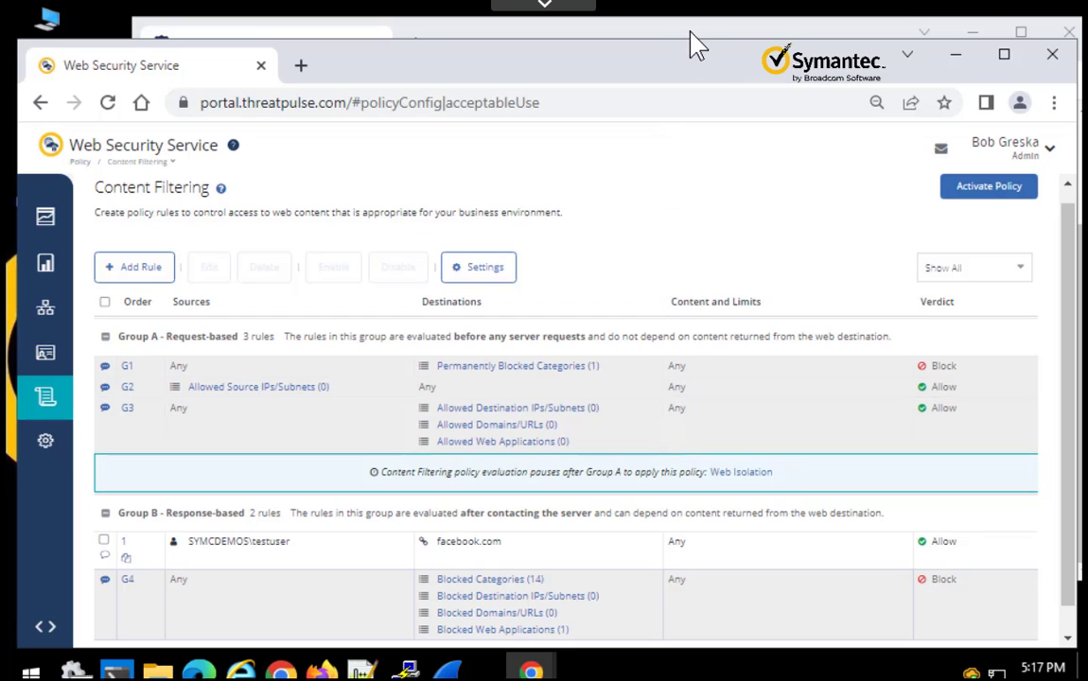
- Load facebook.com again in the other browser window to test access as testuser
click(696, 38)
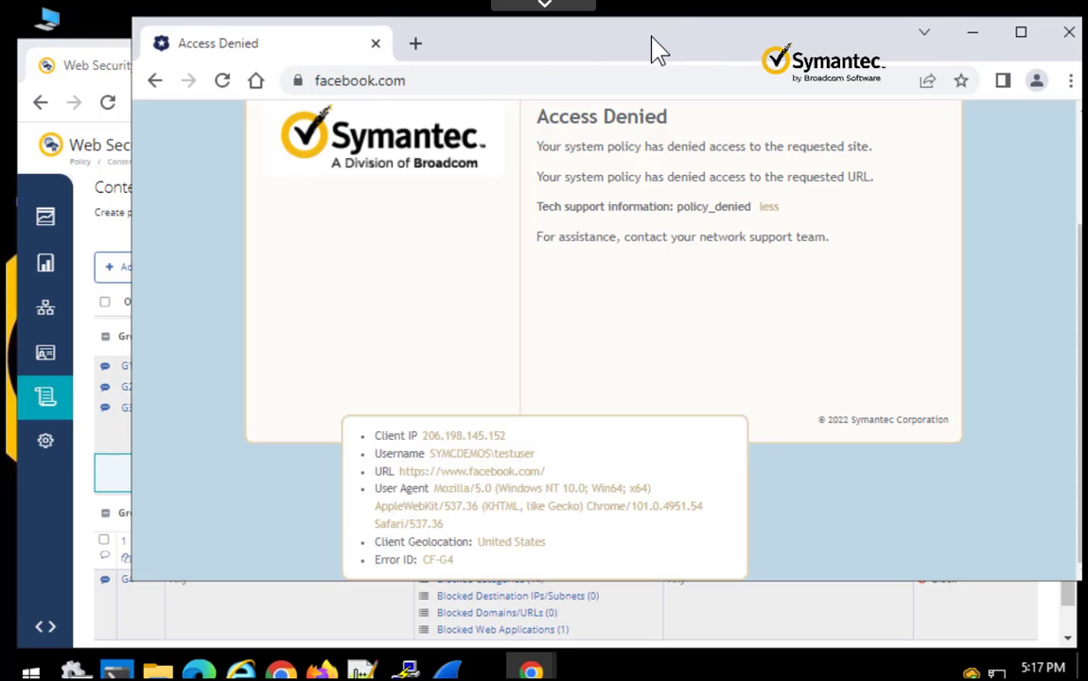
click(447, 83)
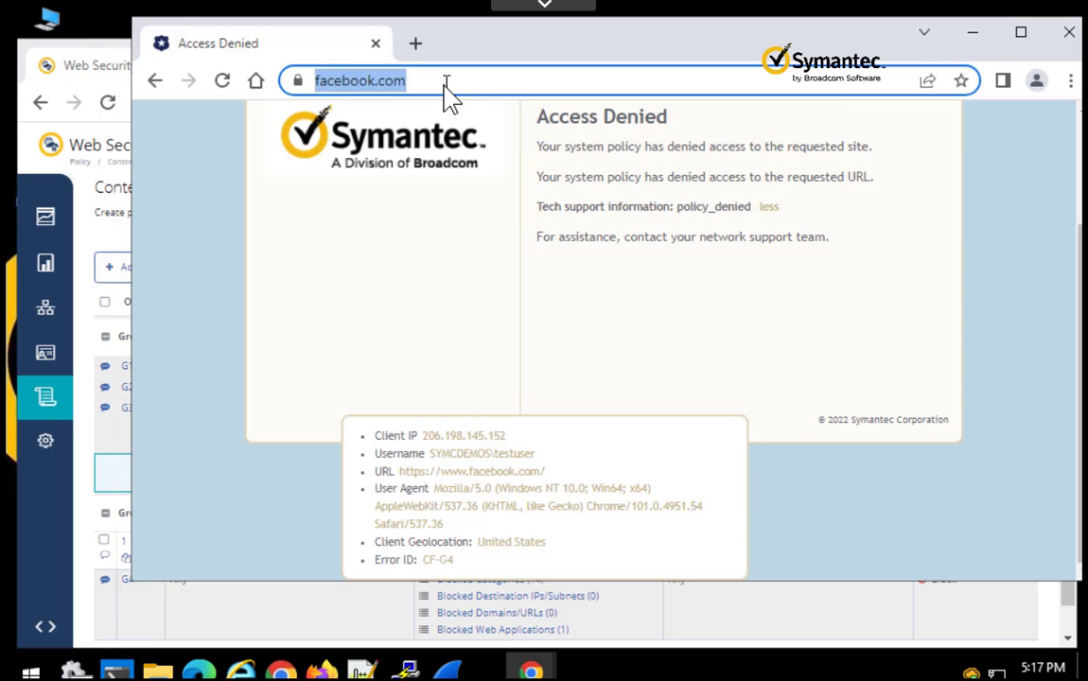
key(Return)
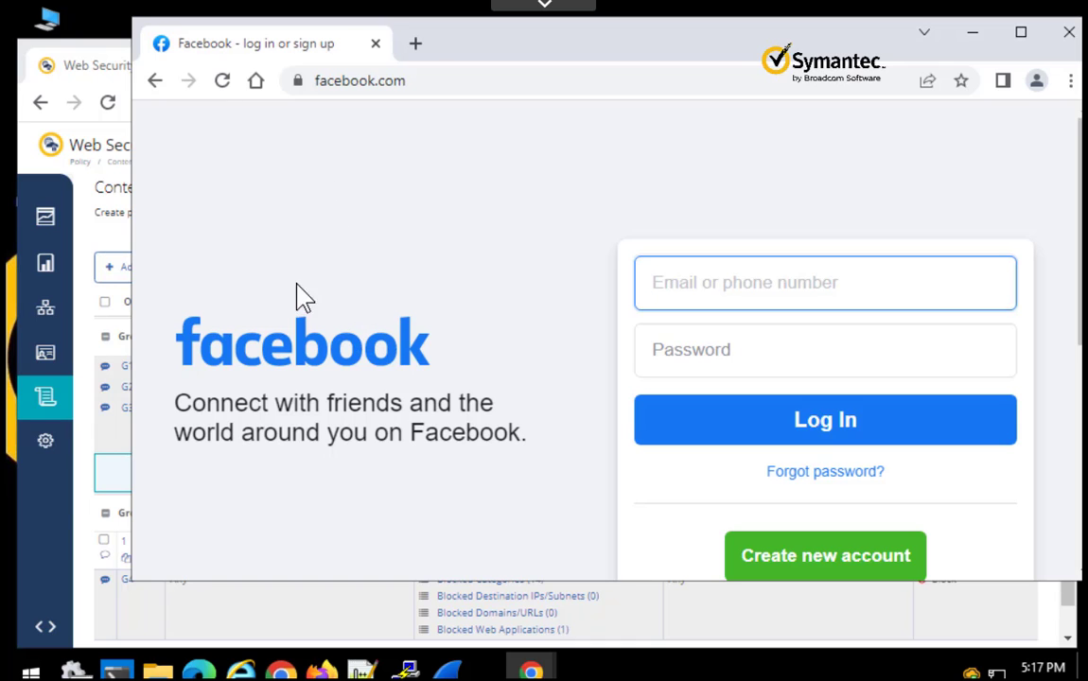
- Switch the Windows session to the signed-in account SYMCDEMOS\user1, entering the account password
click(44, 513)
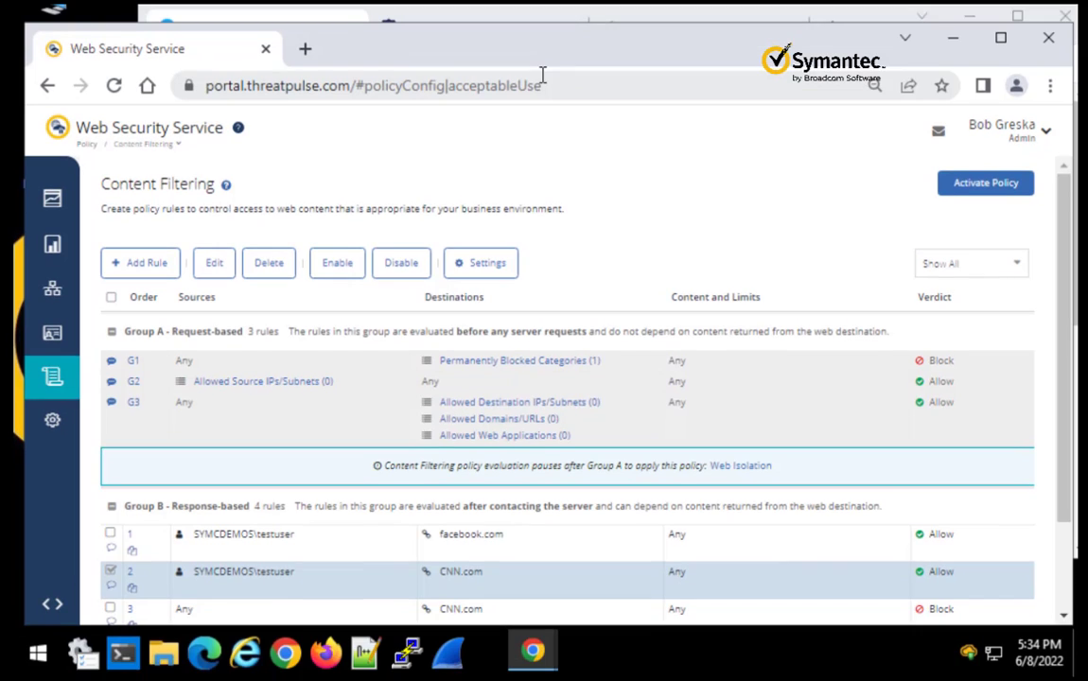
click(38, 653)
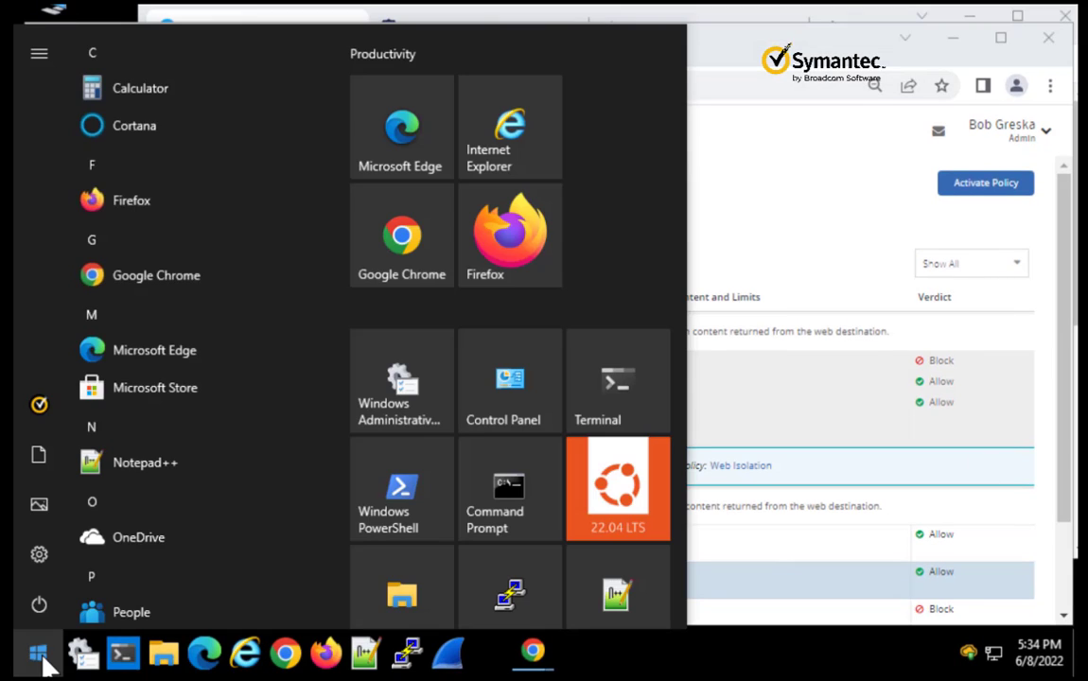
click(39, 407)
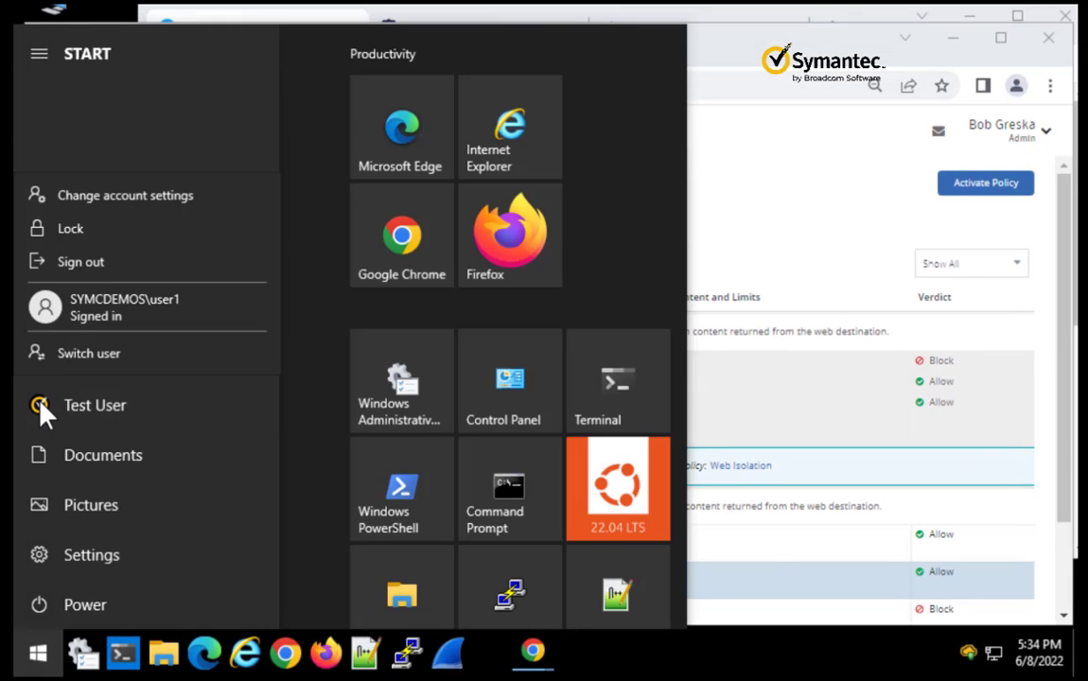
click(74, 303)
text(•)
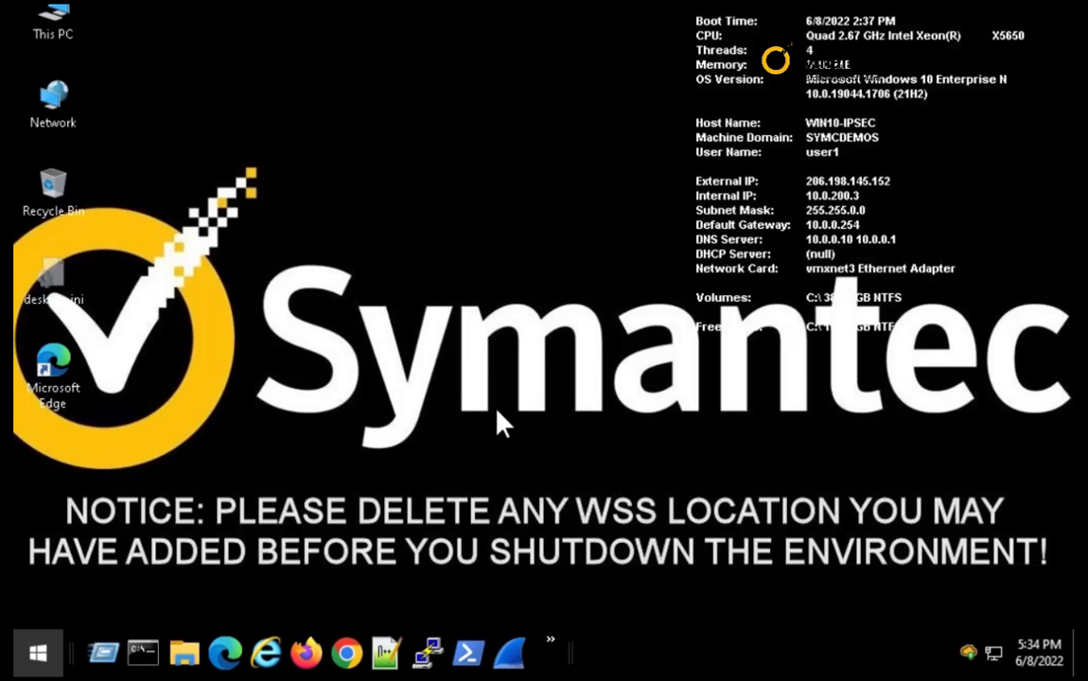
key(super)
key(super)
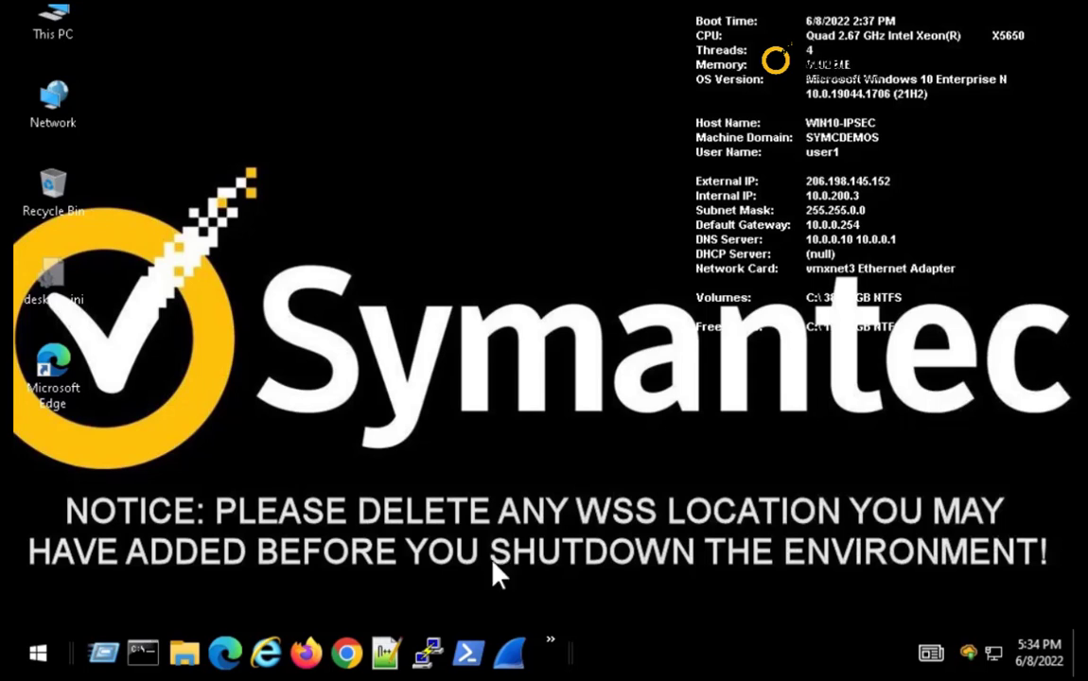
- Open Chrome as user1, load facebook.com, and expand the block page's tech support details
click(347, 653)
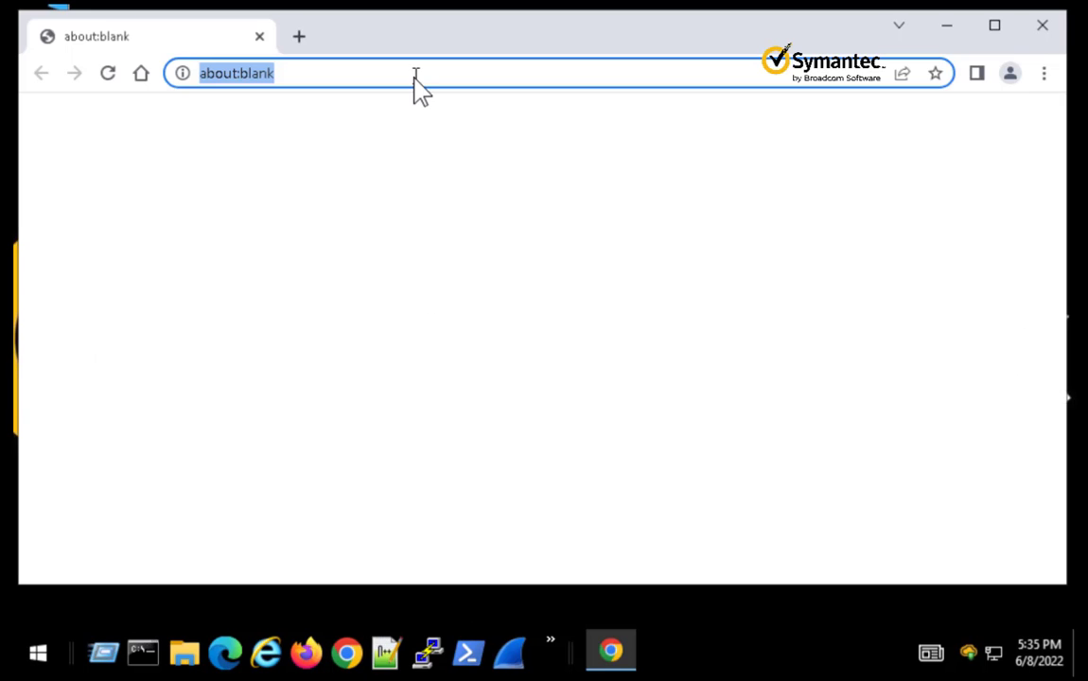
text(facebook.com)
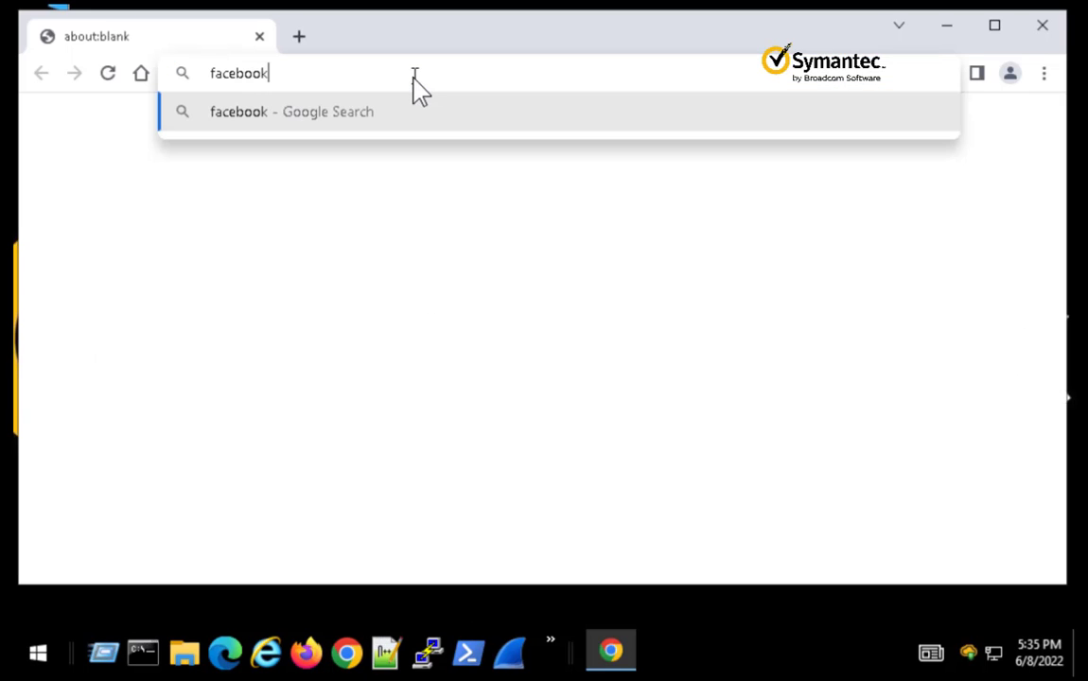
key(Return)
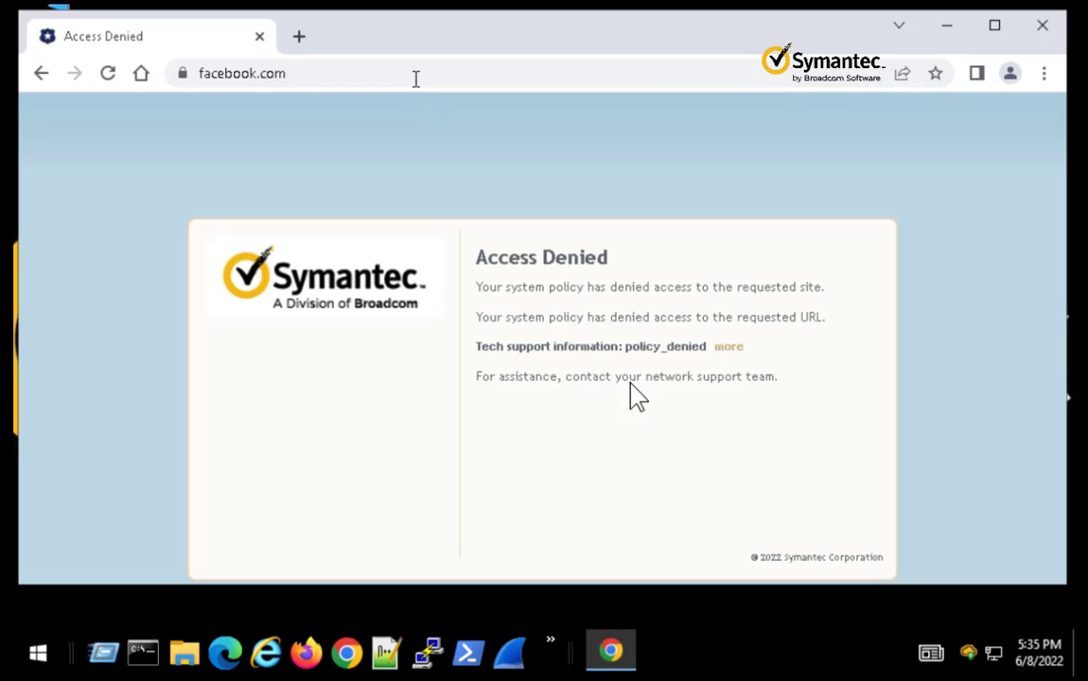
click(725, 348)
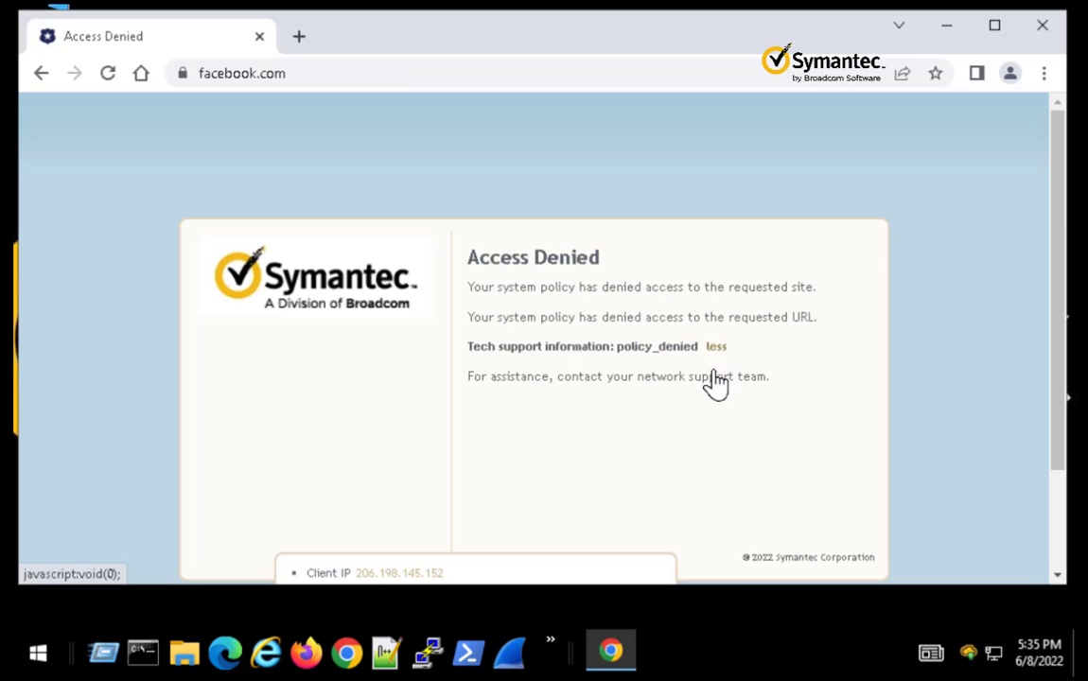
scroll(1064, 481, down, 3)
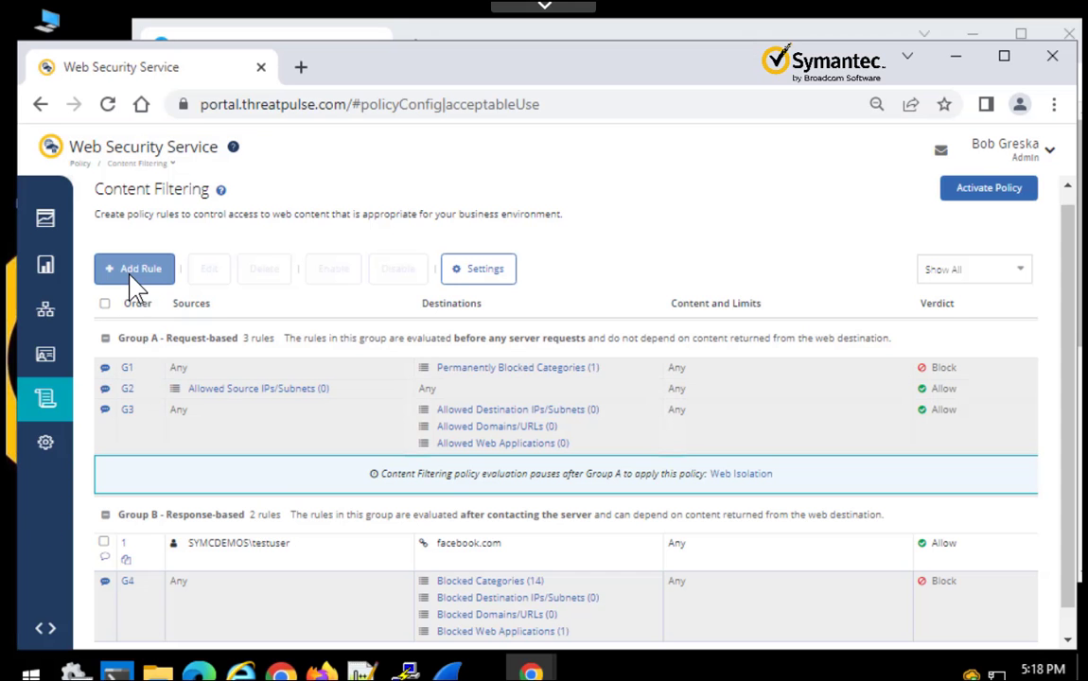
- In the Content Filtering policy, start a new rule for any source with the existing domain CNN.com as its destination
click(132, 282)
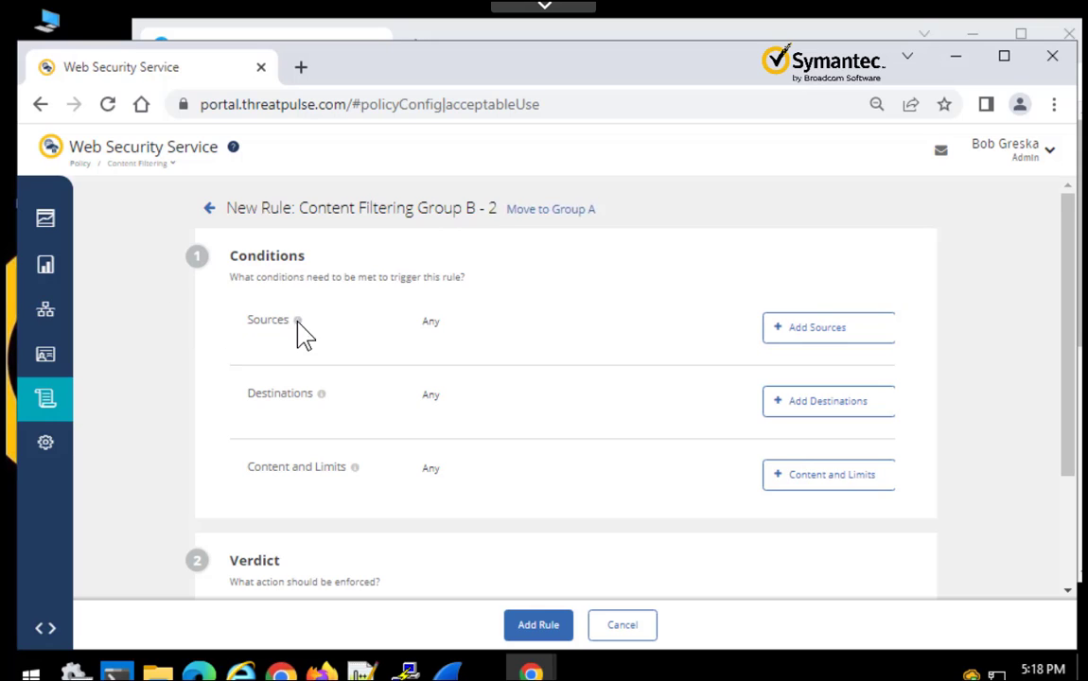
click(781, 409)
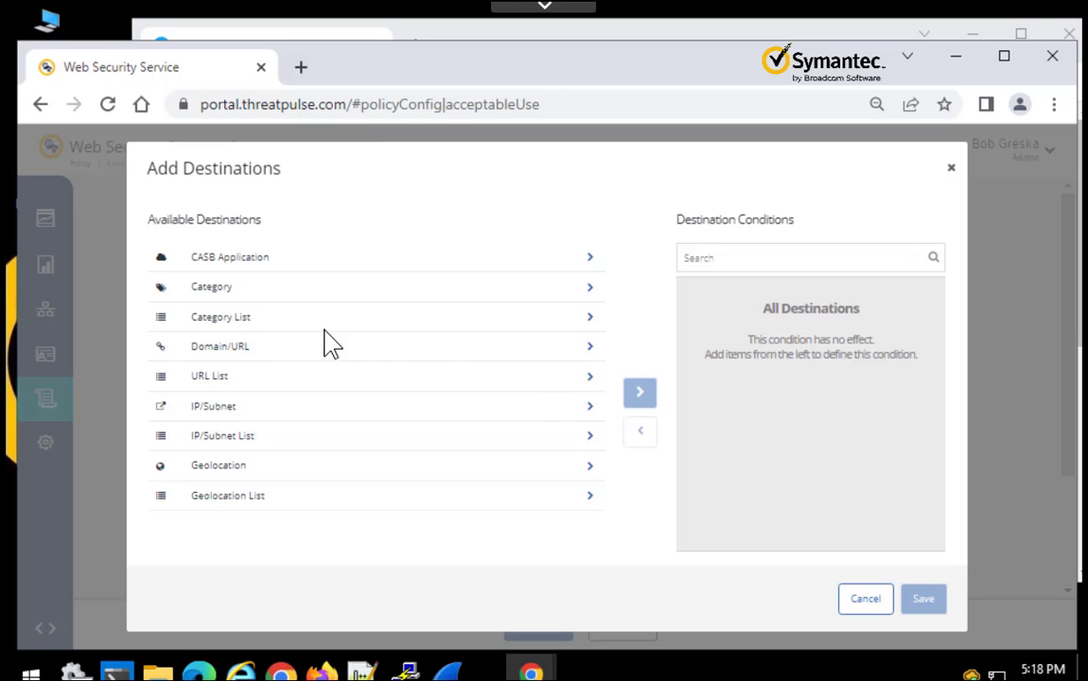
click(227, 359)
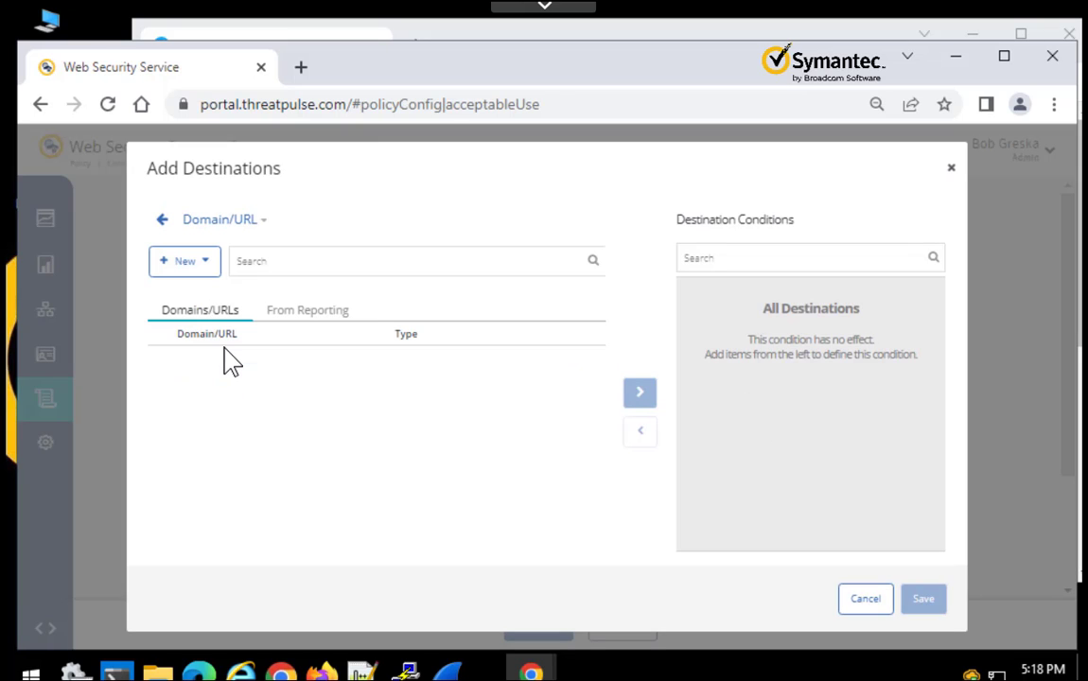
click(212, 384)
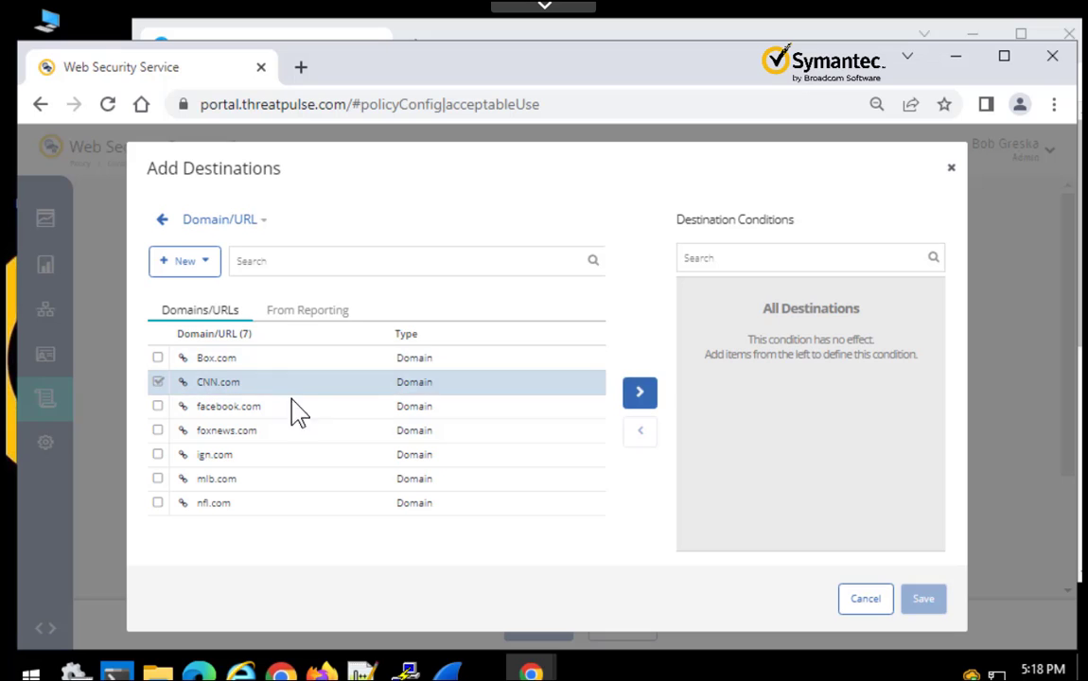
click(651, 403)
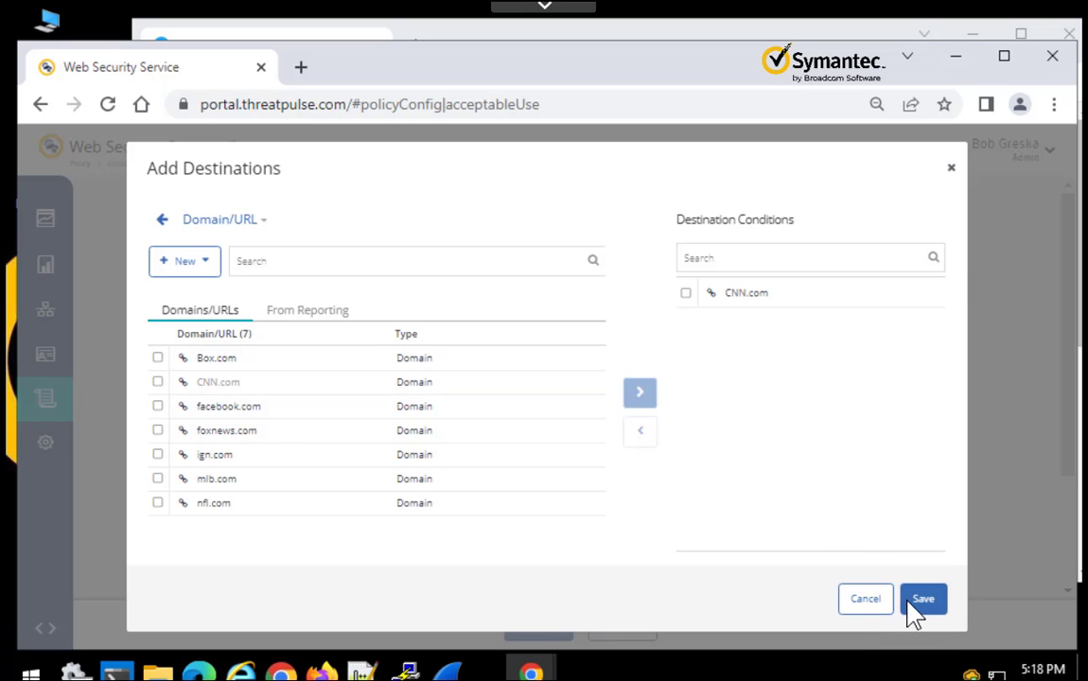
click(923, 606)
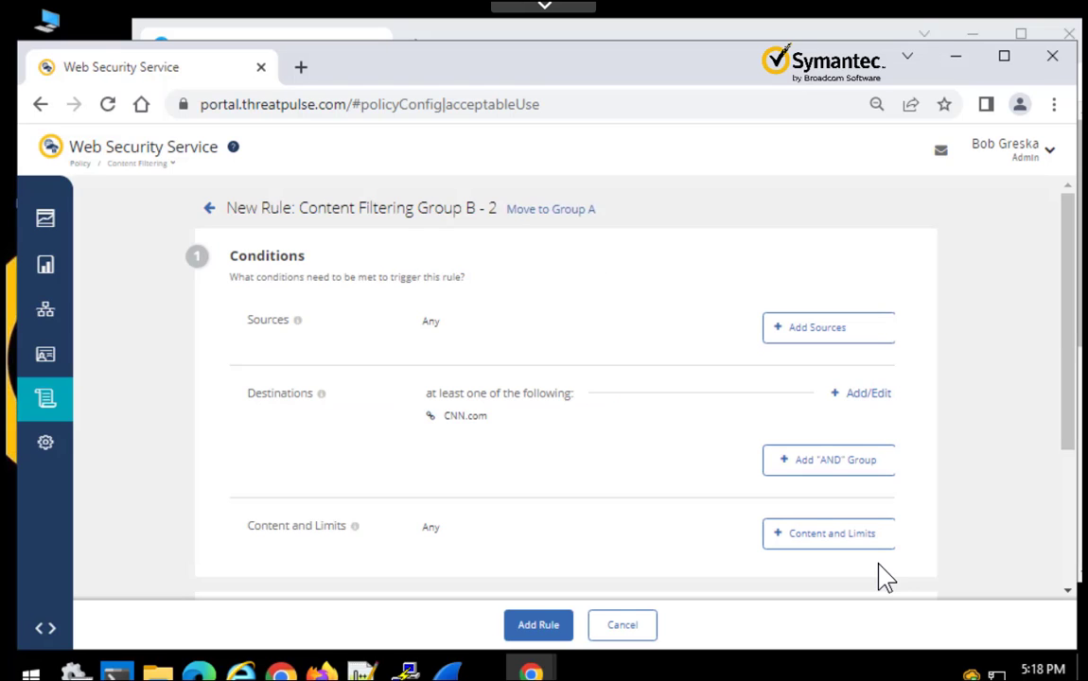
- Add the CNN.com rule with the Block verdict and activate all pending policy changes
scroll(932, 464, down, 3)
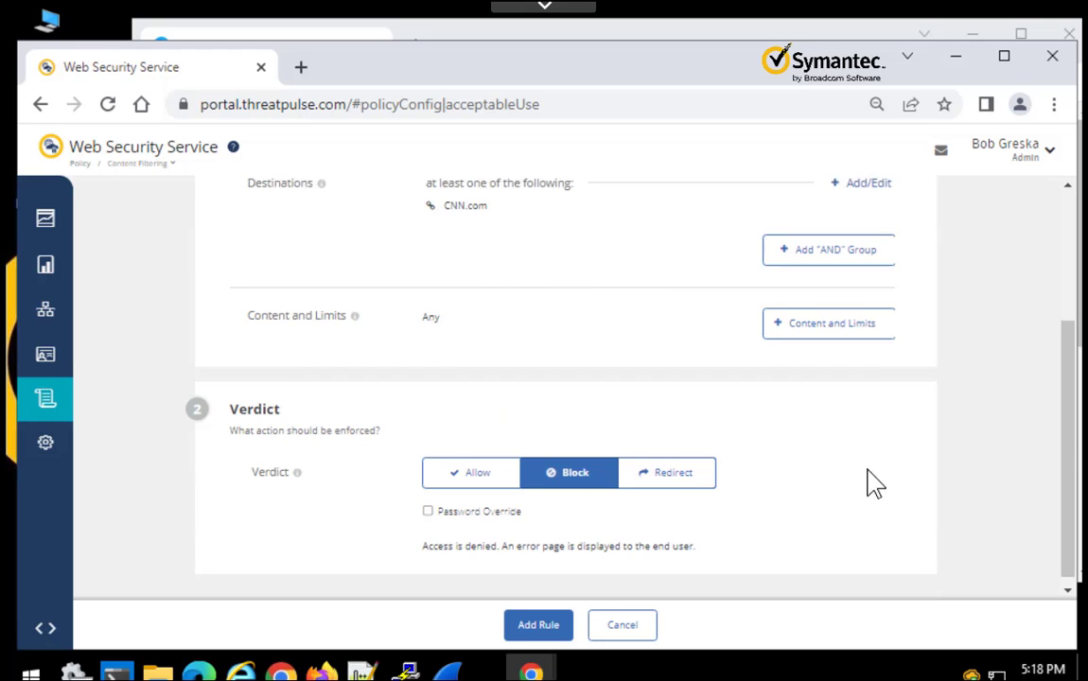
click(538, 628)
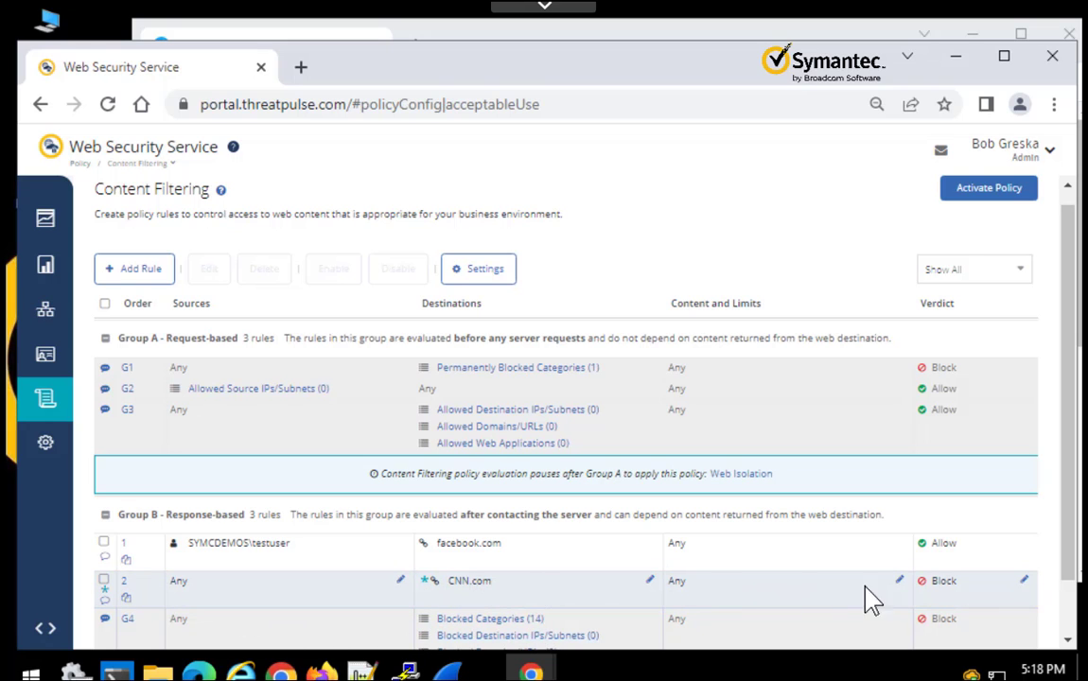
click(996, 194)
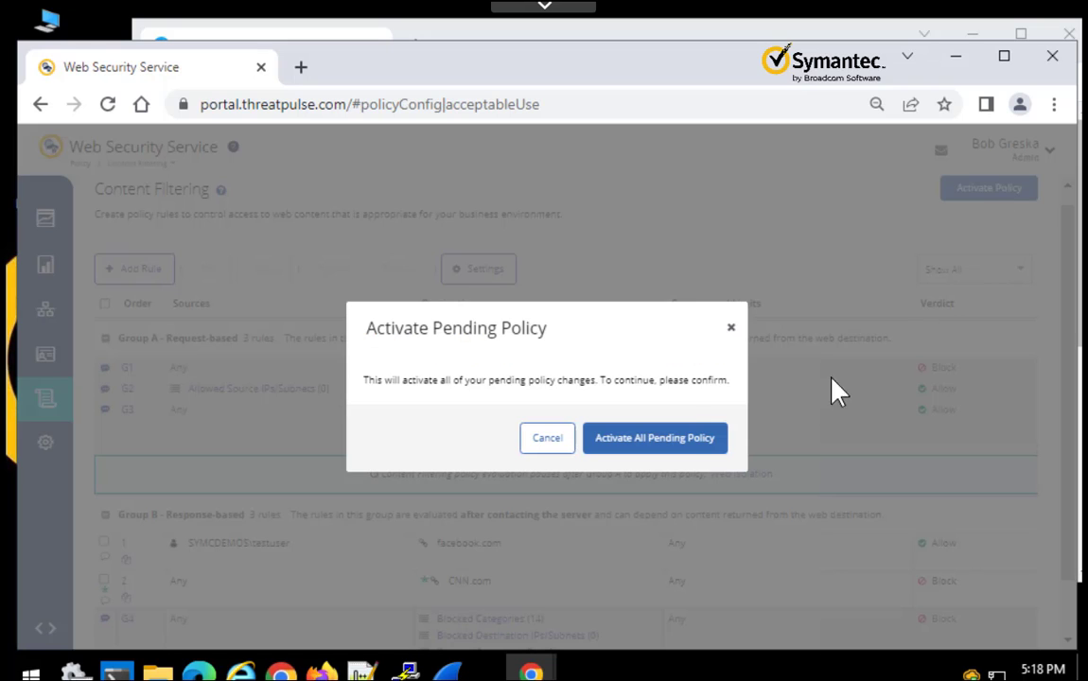
click(670, 429)
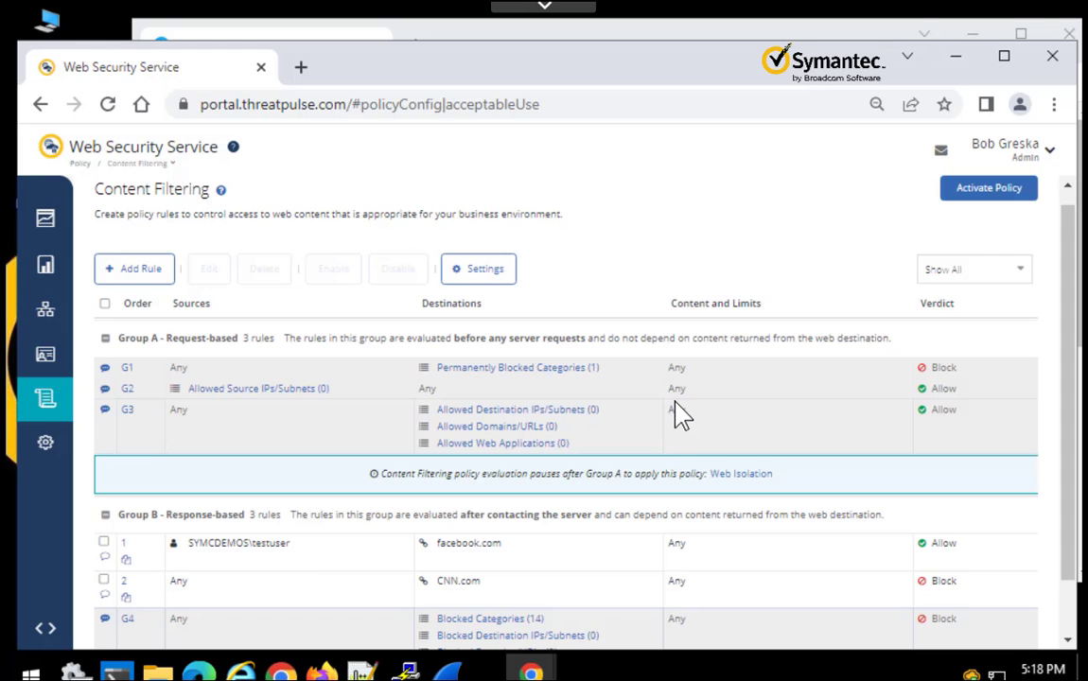
- In the other browser window, load cnn.com in a new tab and expand the block page's tech support details
click(633, 42)
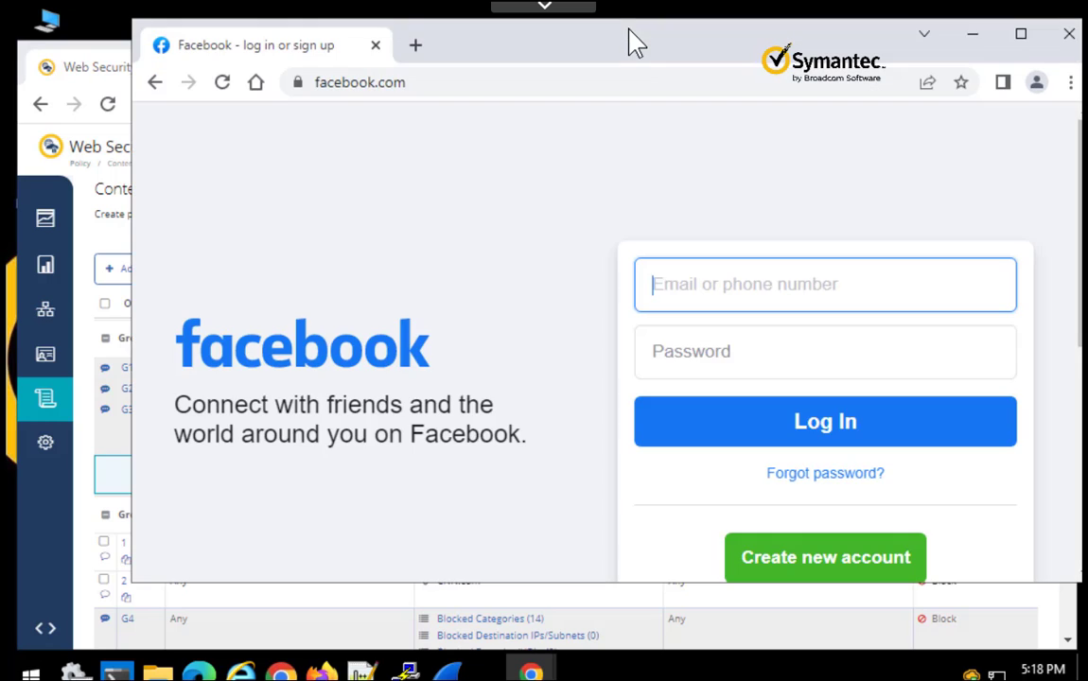
click(413, 44)
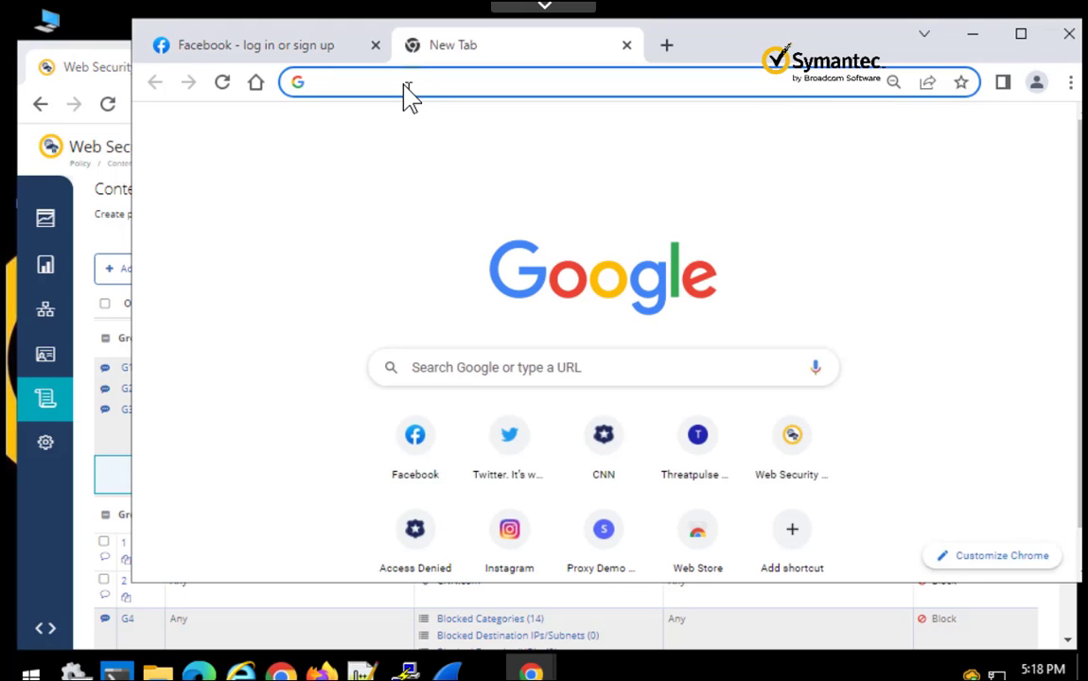
click(405, 87)
text(cnn.com)
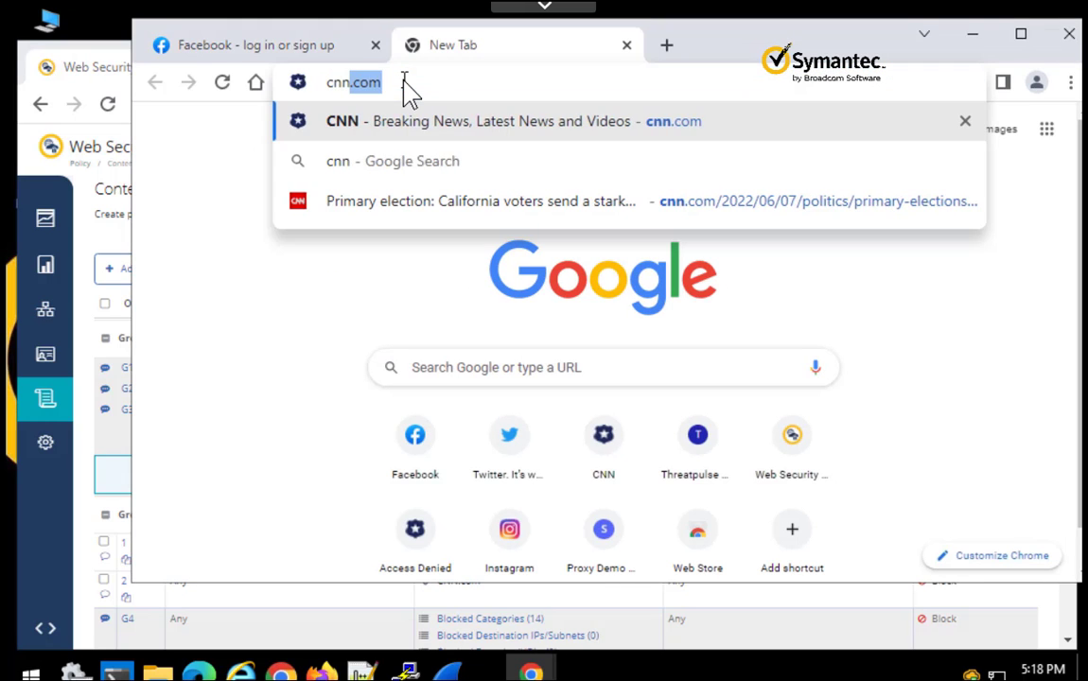
key(Return)
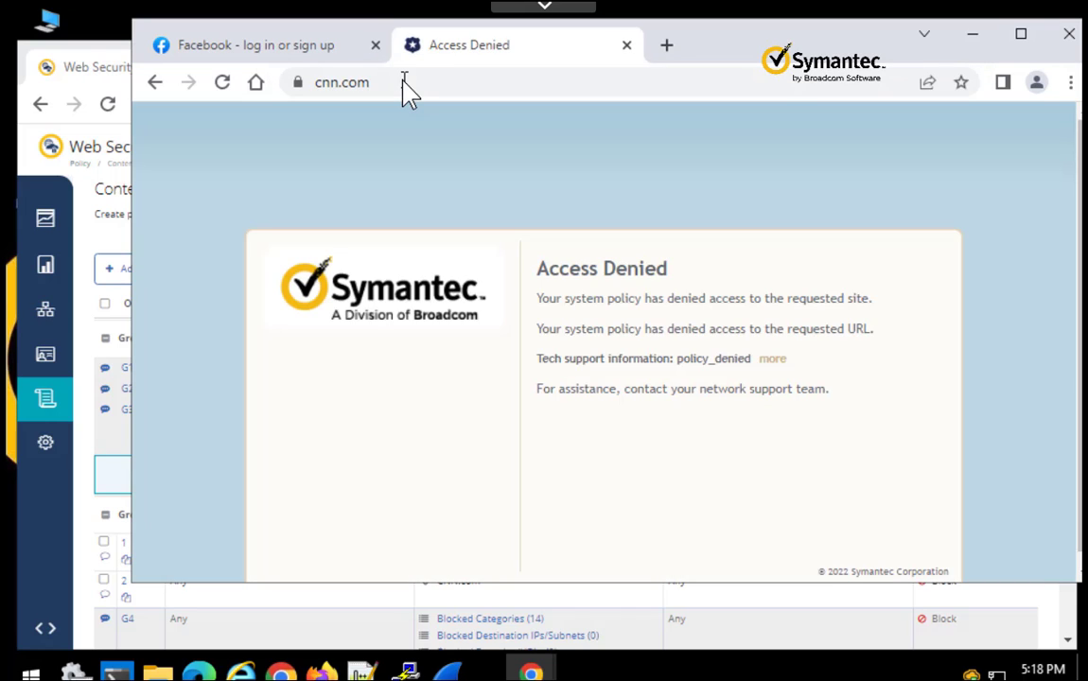
click(771, 360)
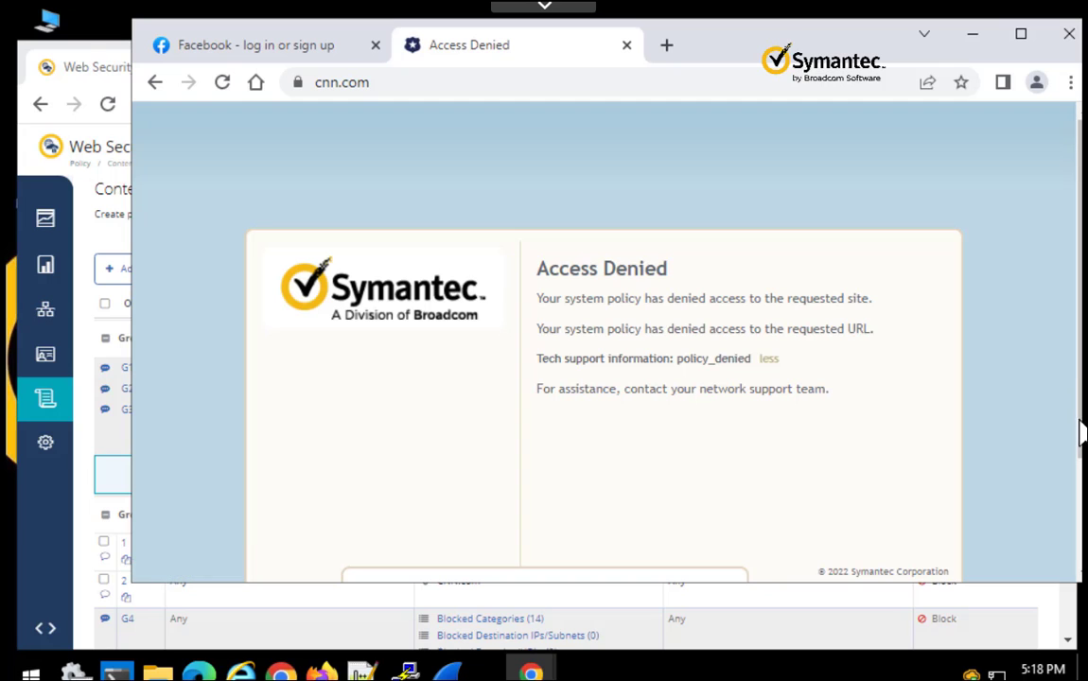
drag(1081, 462, 1079, 566)
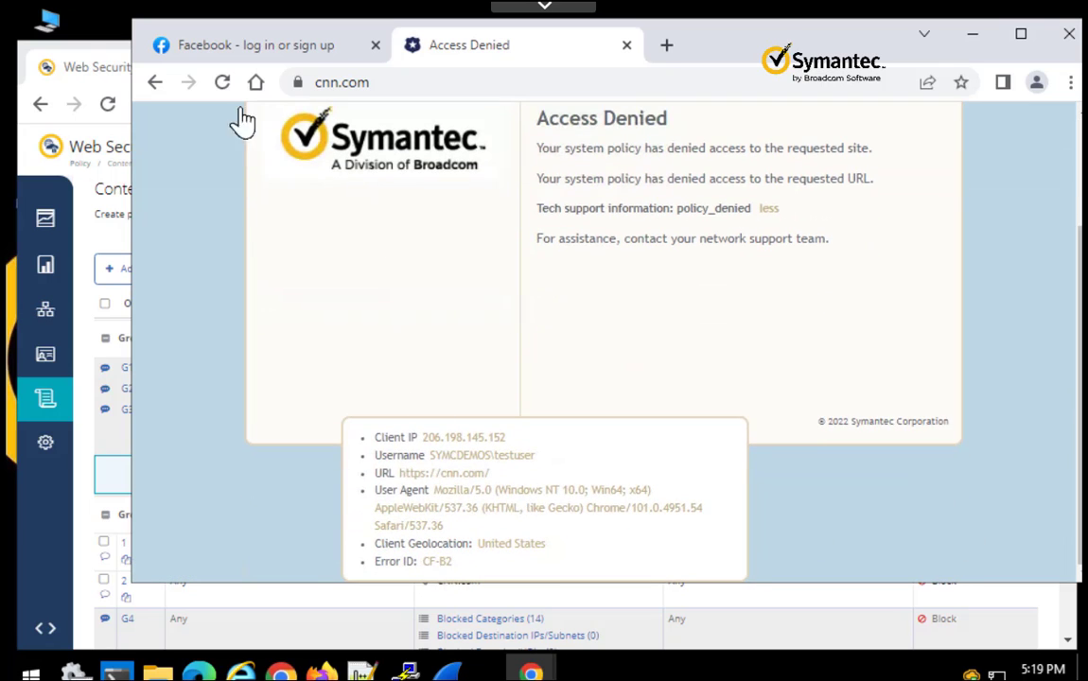
- Return to the Content Filtering policy and start a new rule with the existing user SYMCDEMOS\testuser as its source
click(28, 151)
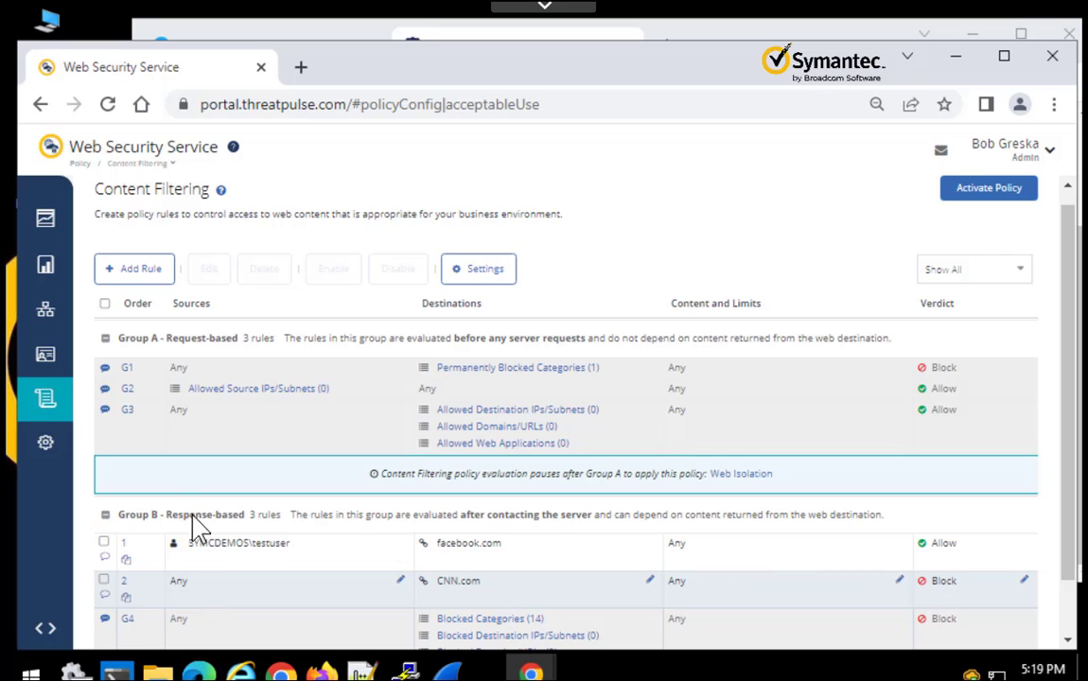
click(139, 275)
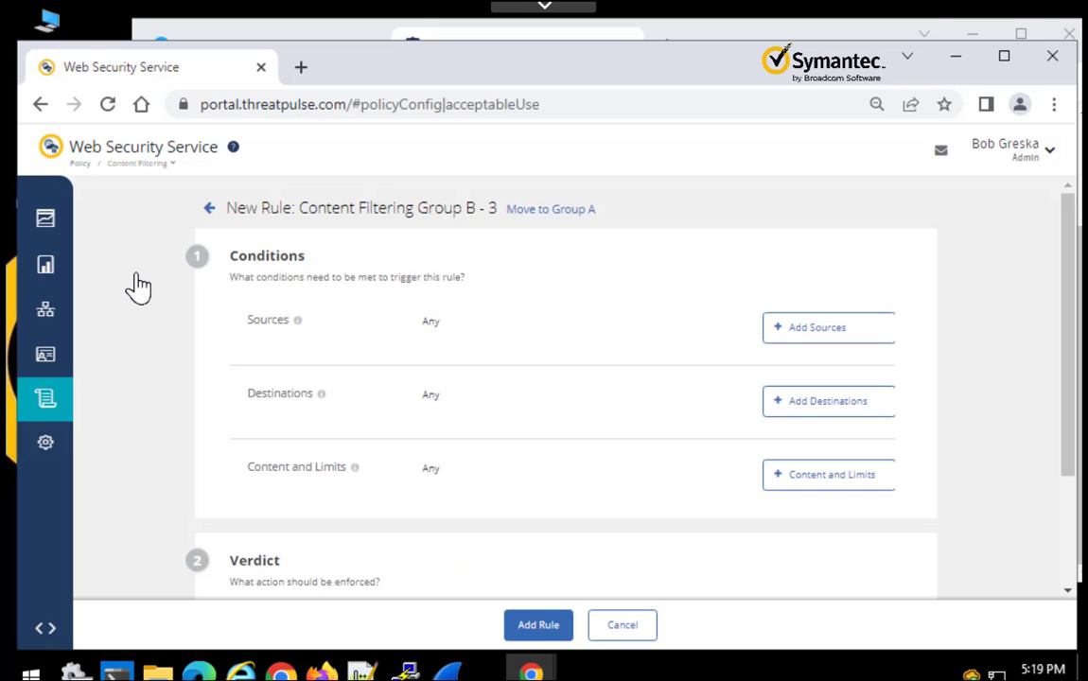
click(815, 331)
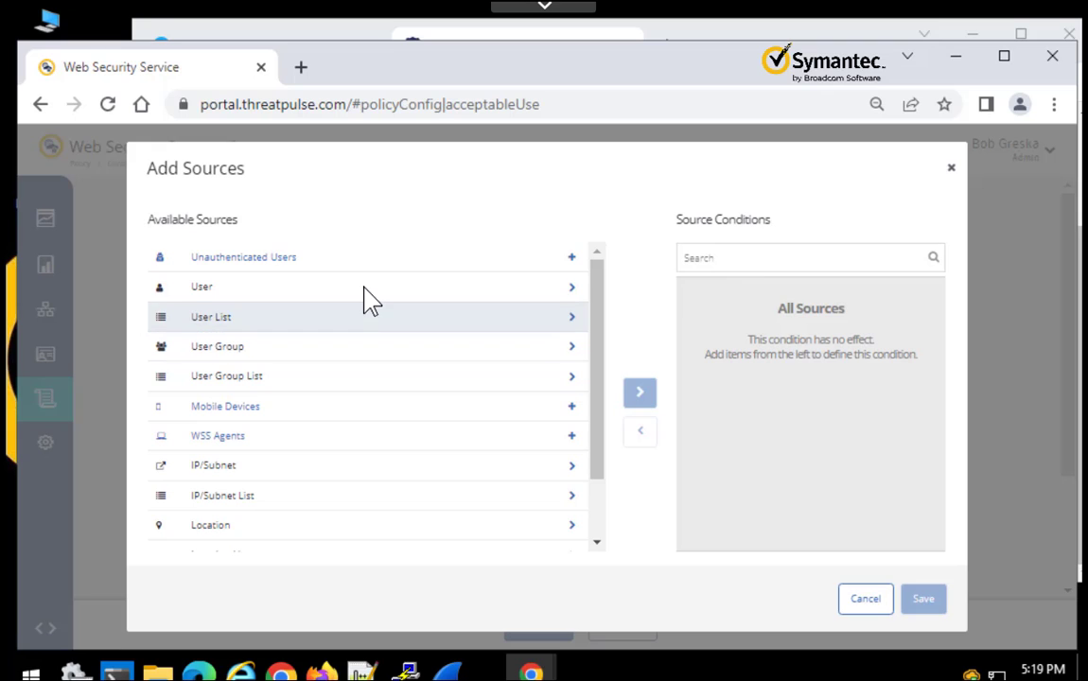
click(365, 289)
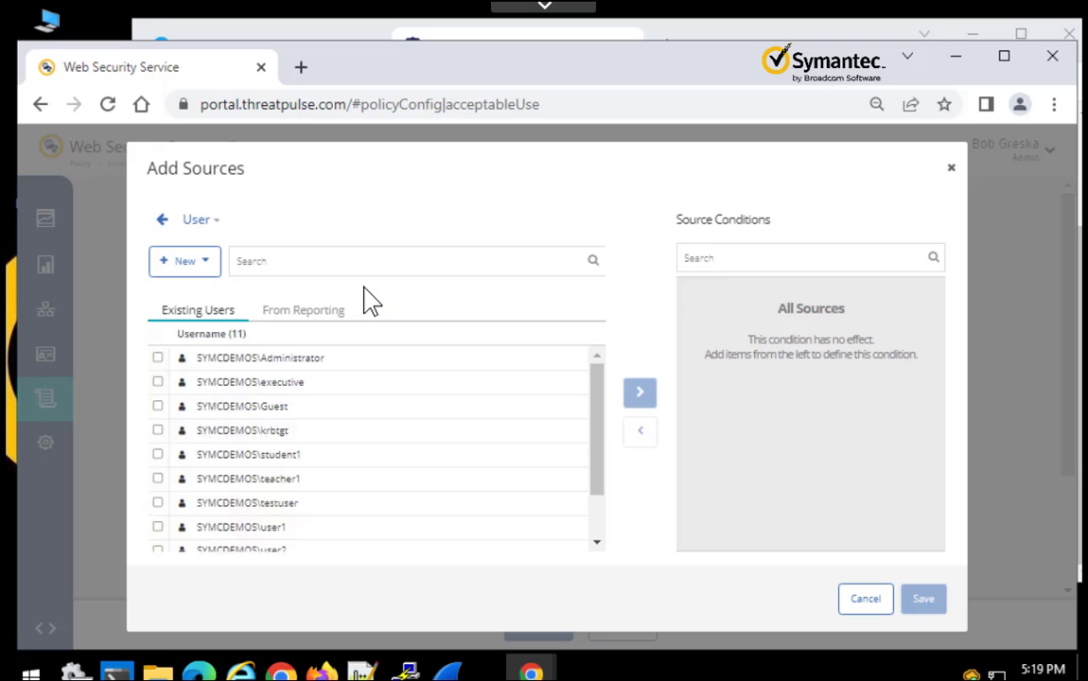
click(300, 502)
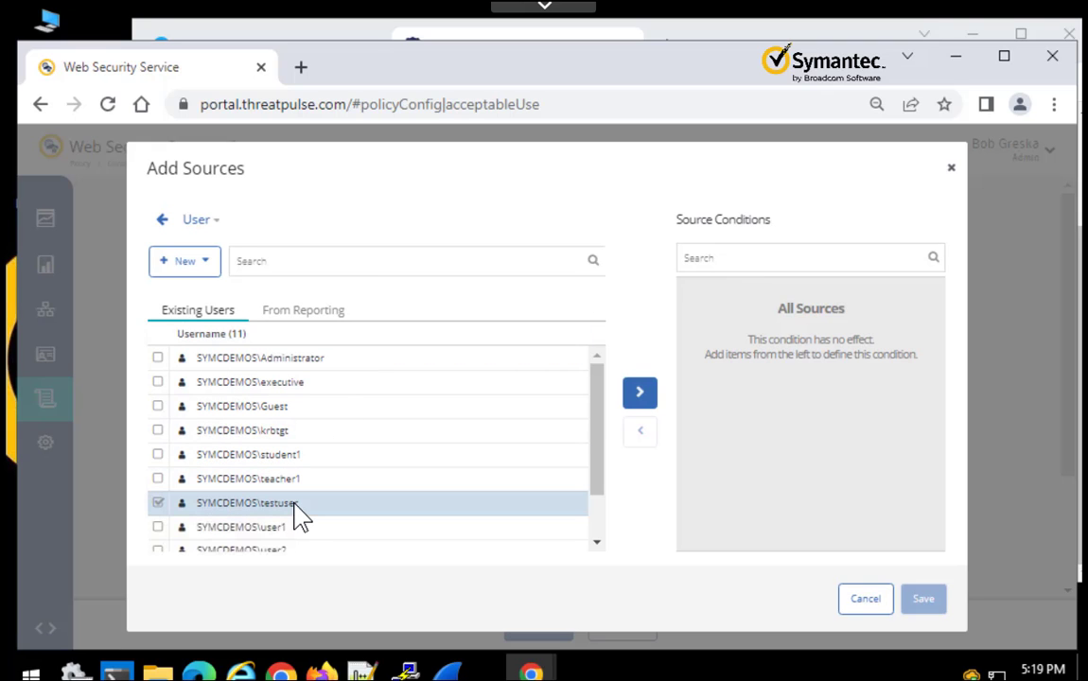
click(640, 397)
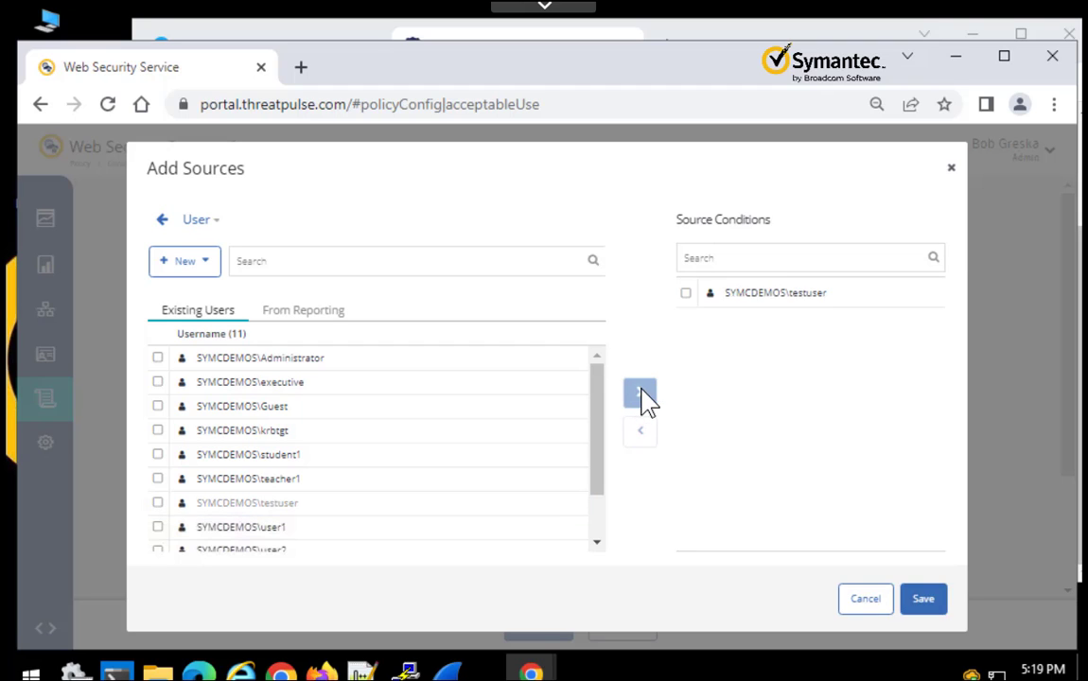
click(927, 605)
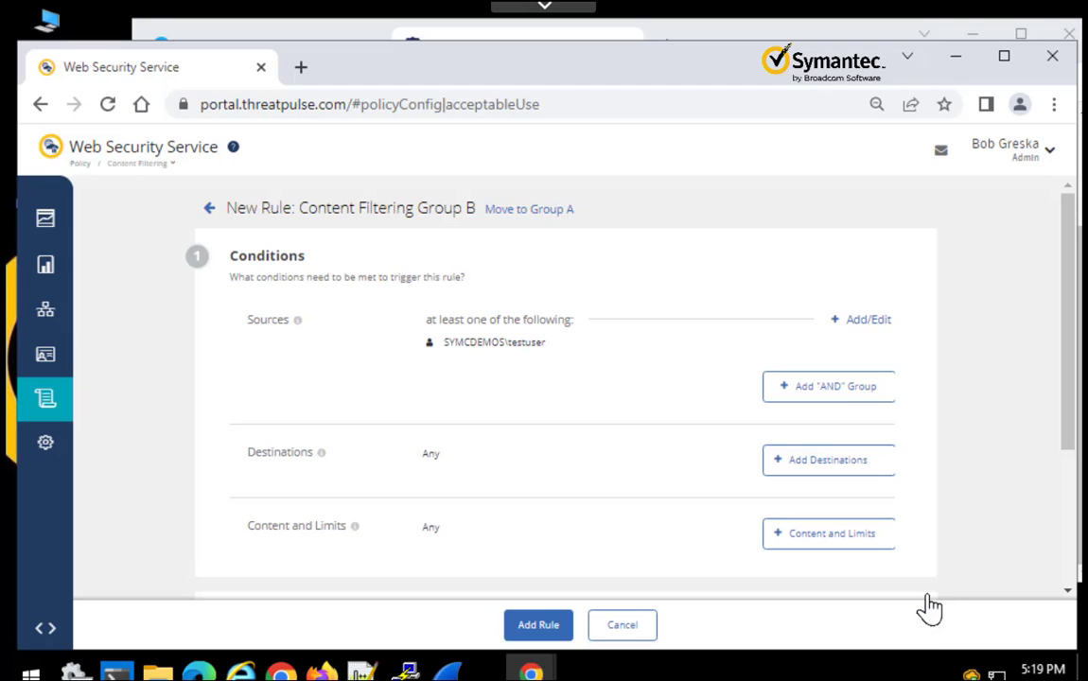
- Set the existing domain CNN.com as the new rule's destination
click(849, 473)
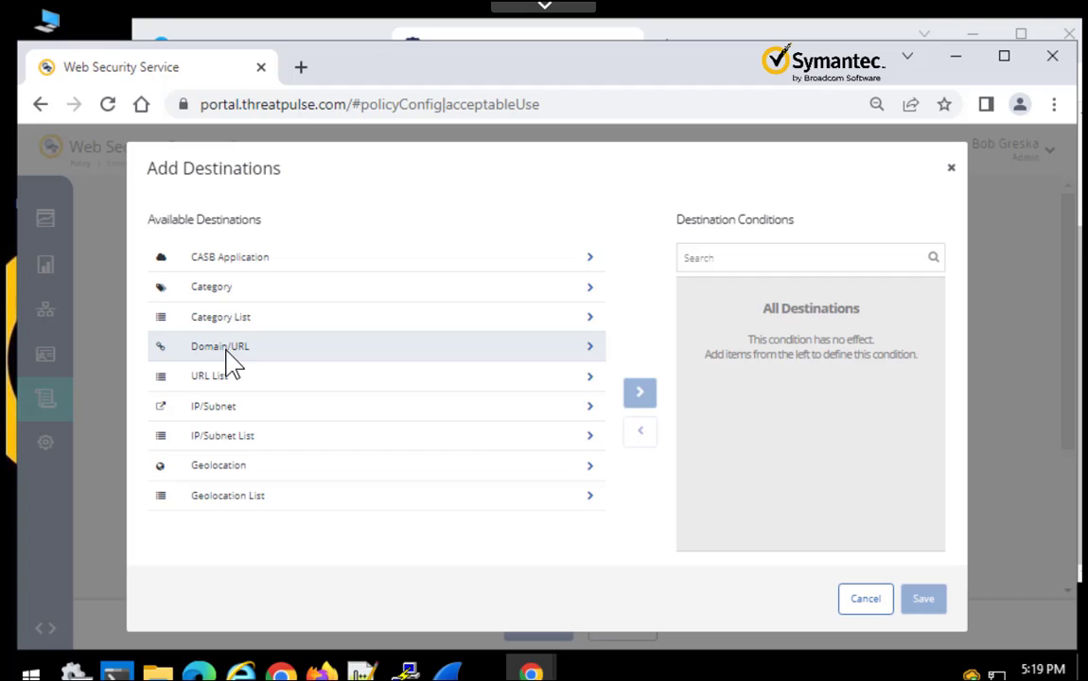
click(229, 352)
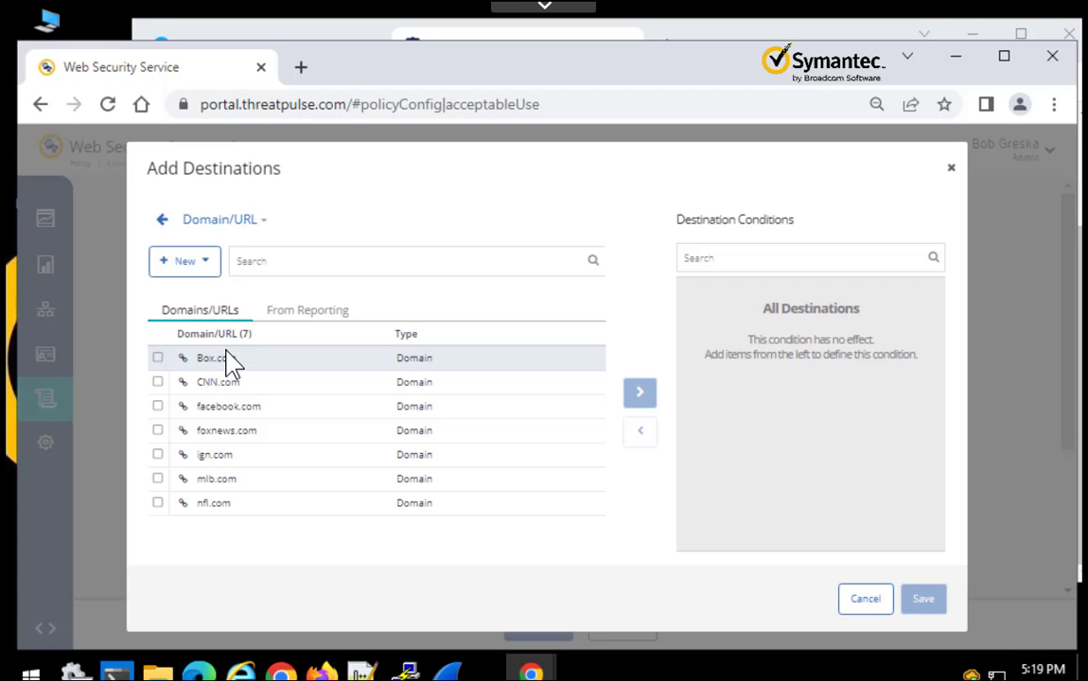
click(157, 383)
click(640, 394)
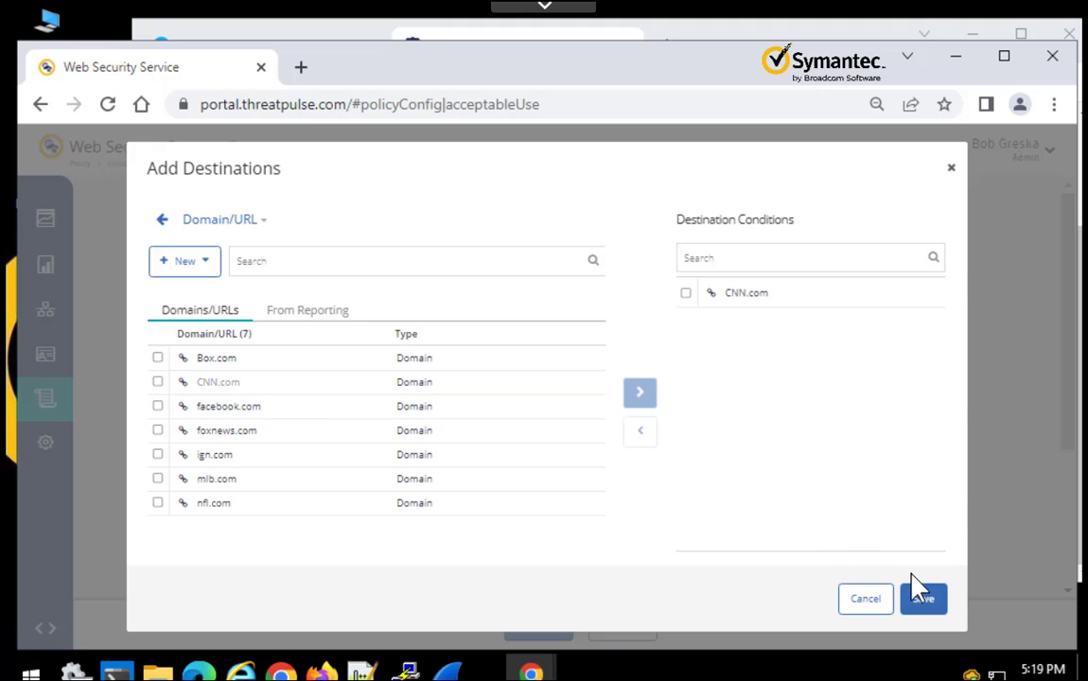
click(925, 599)
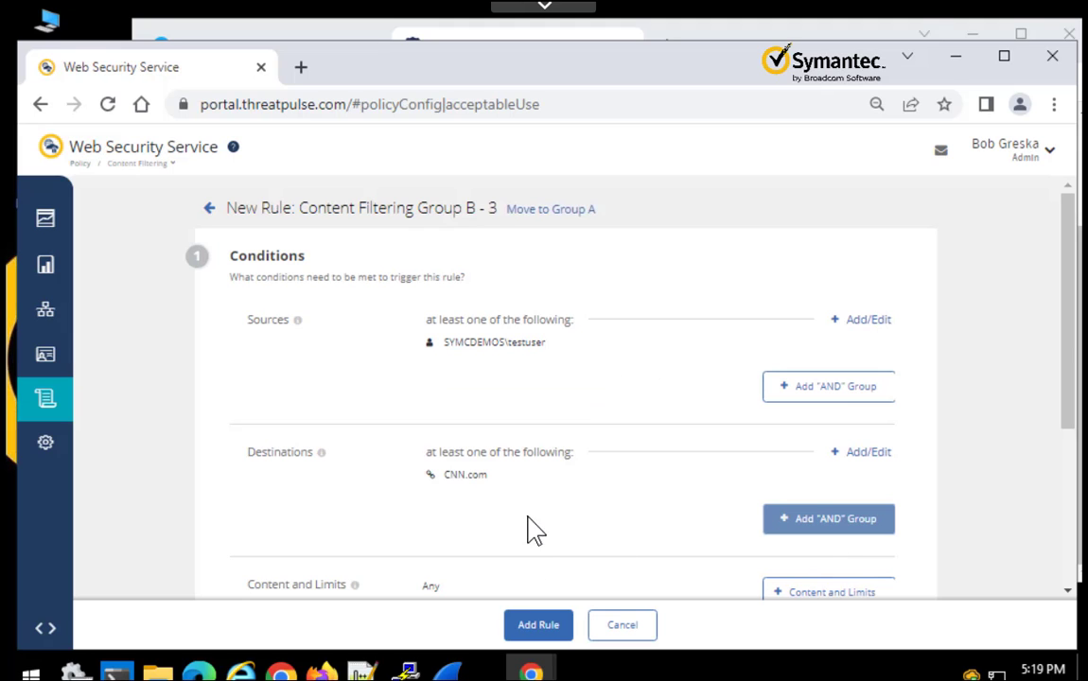
- Add the testuser rule for CNN.com with the Allow verdict and activate all pending policy changes
scroll(512, 536, down, 3)
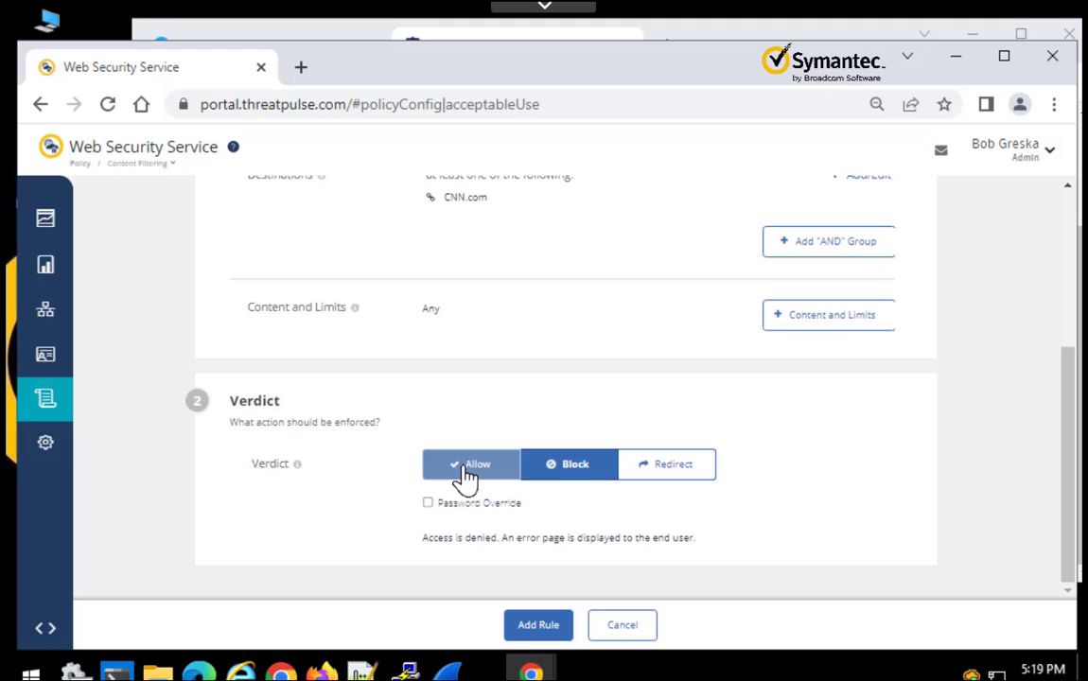
click(464, 476)
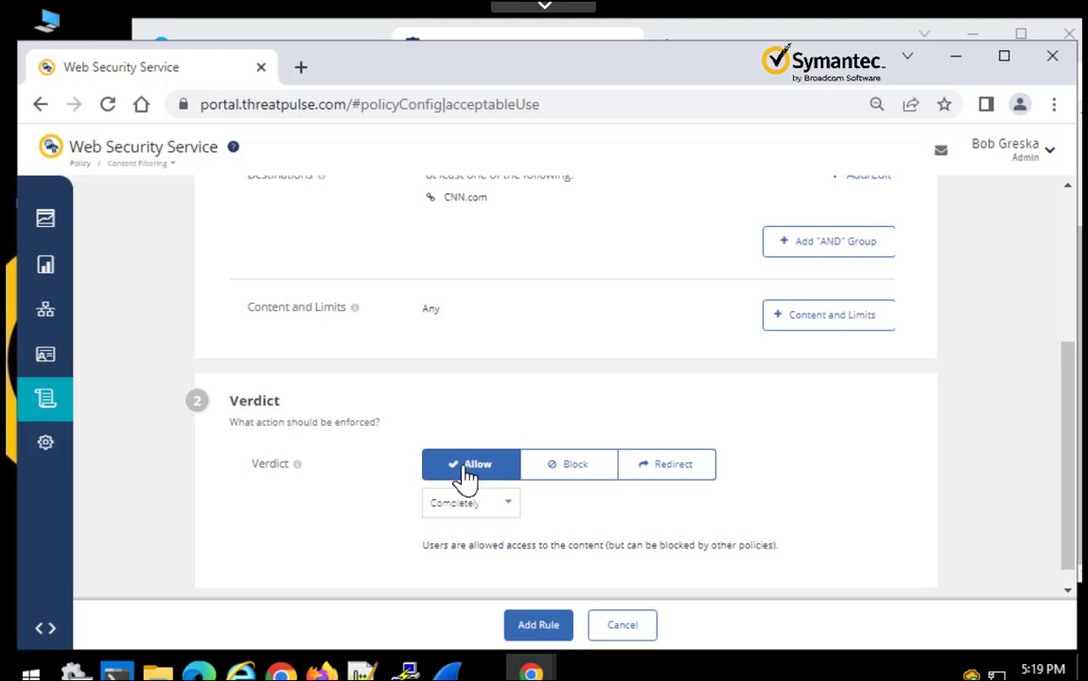
click(539, 629)
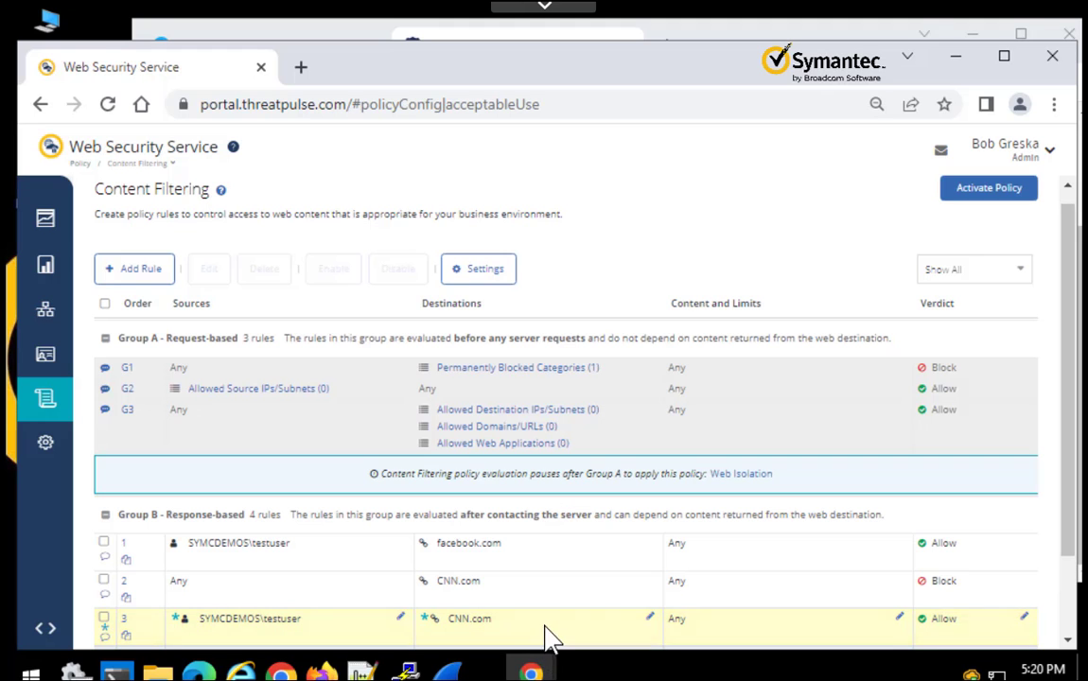
click(963, 190)
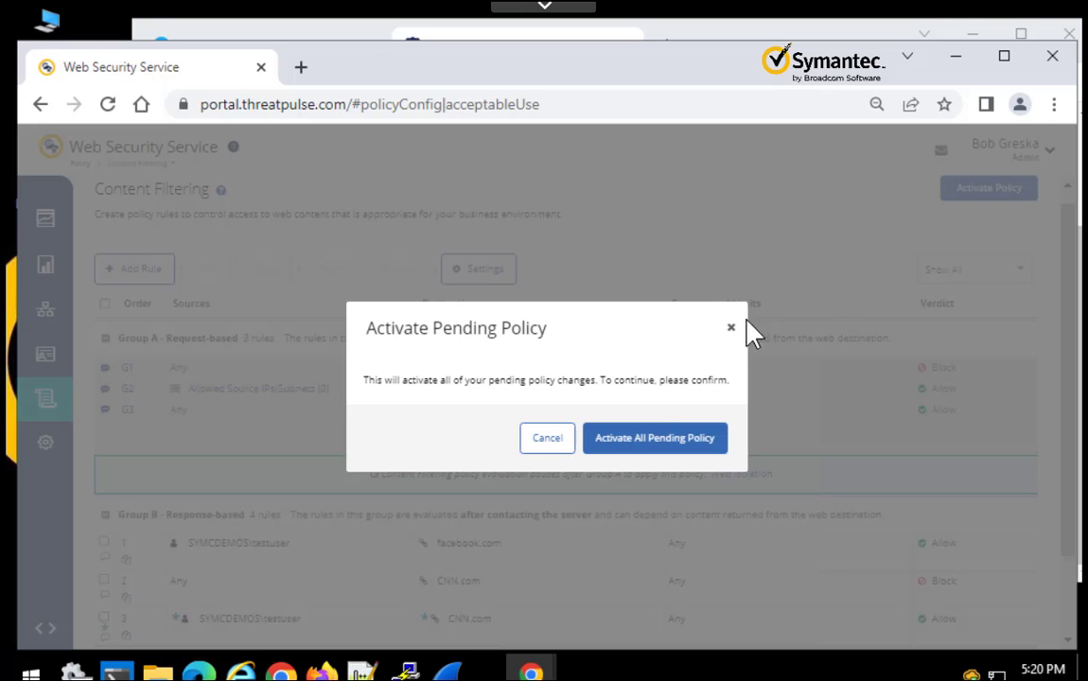
click(640, 438)
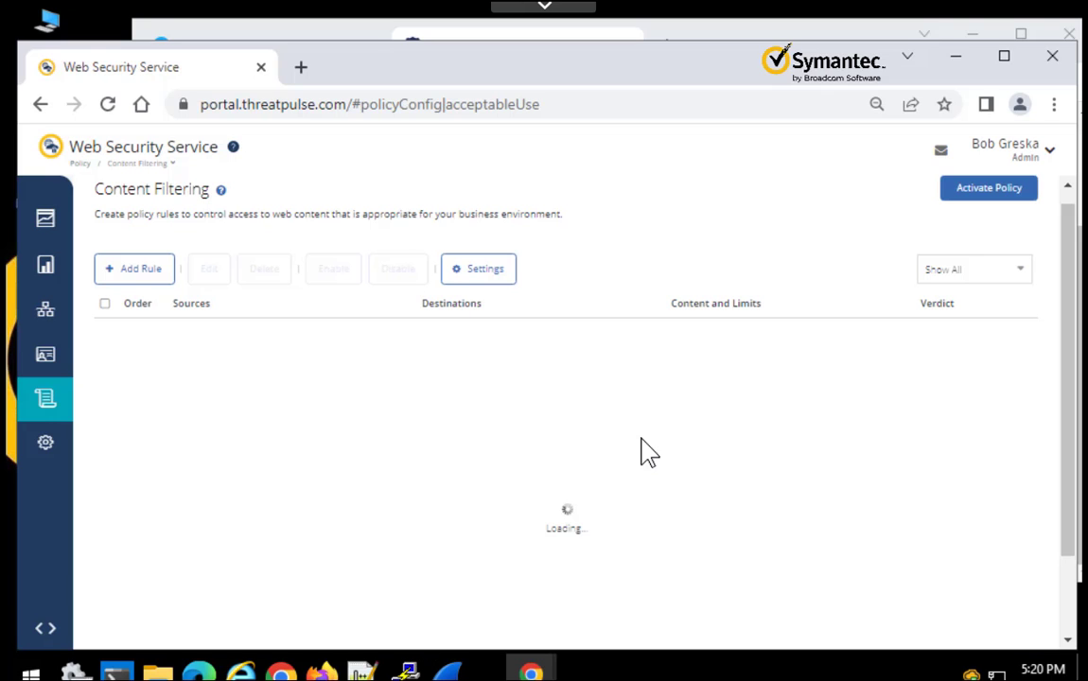
- In the test user's browser window, load cnn.com in a new tab and expand the block page's tech support details
click(747, 40)
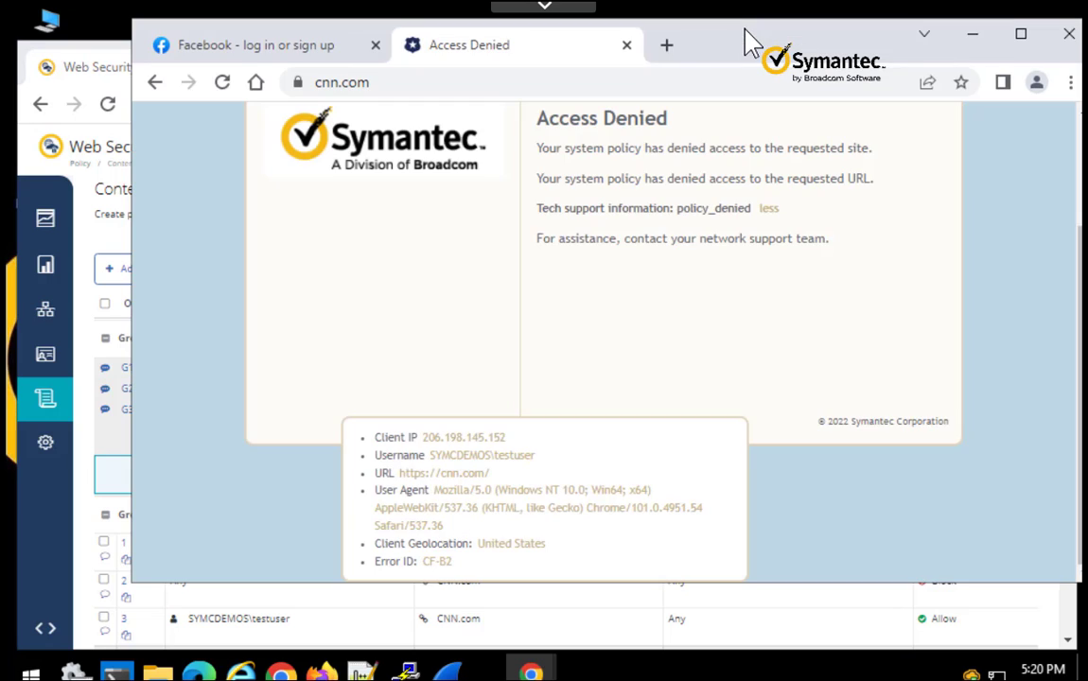
click(668, 47)
click(658, 89)
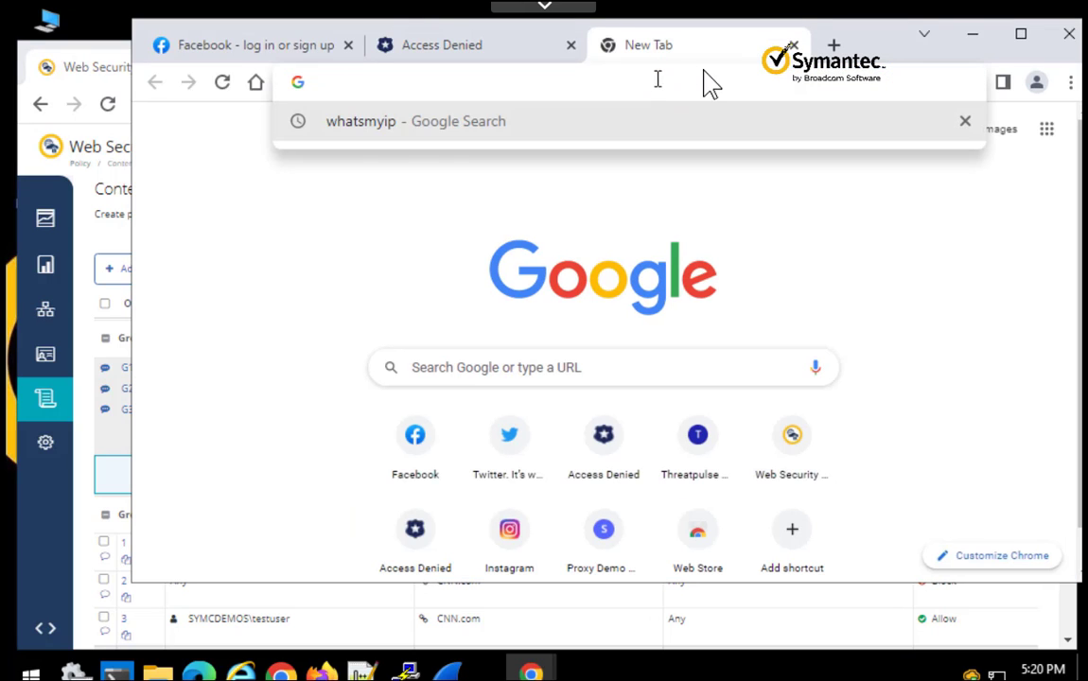
text(cnn.com)
key(Return)
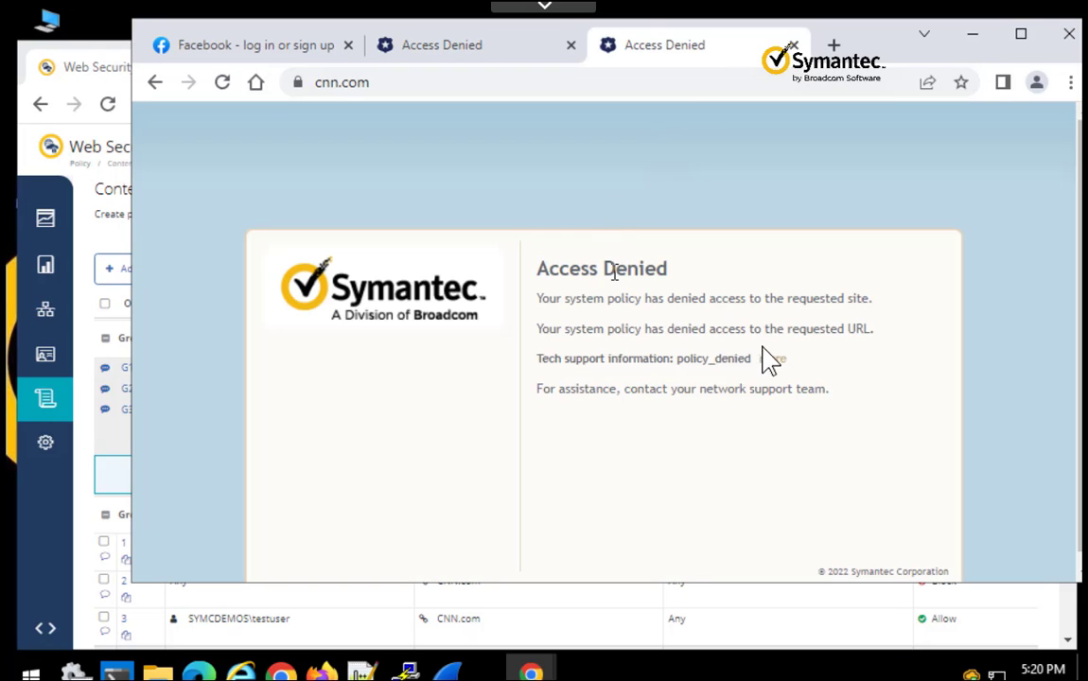
click(771, 360)
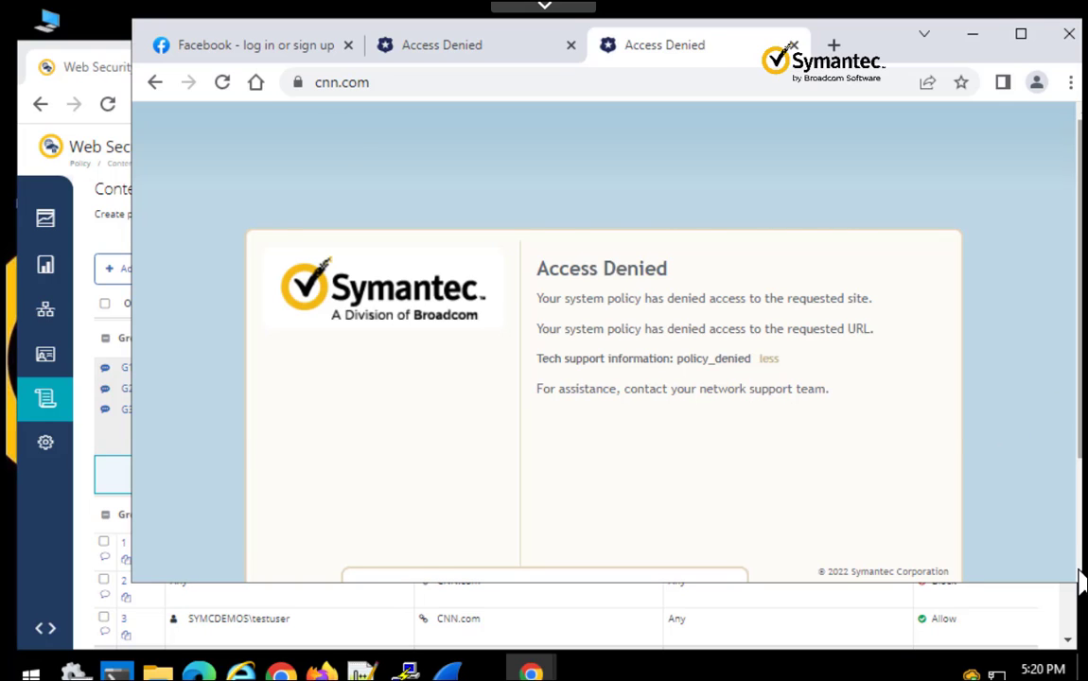
scroll(1028, 579, down, 2)
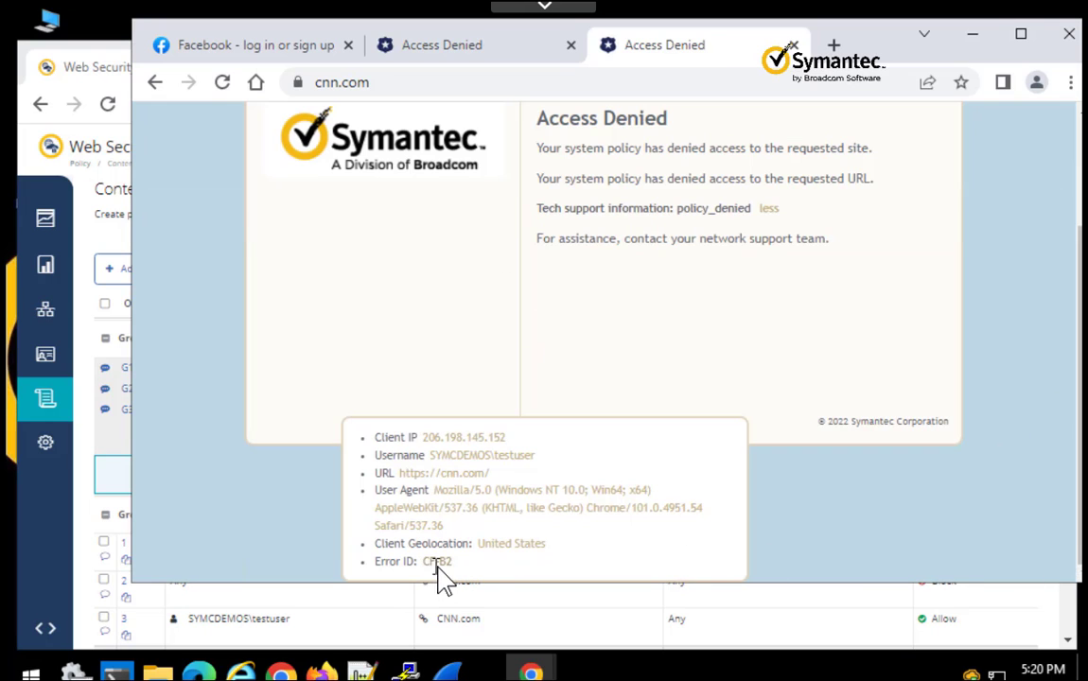
- In the Content Filtering policy, move testuser's CNN.com Allow rule up one row above the Block rule and activate all pending changes
click(29, 163)
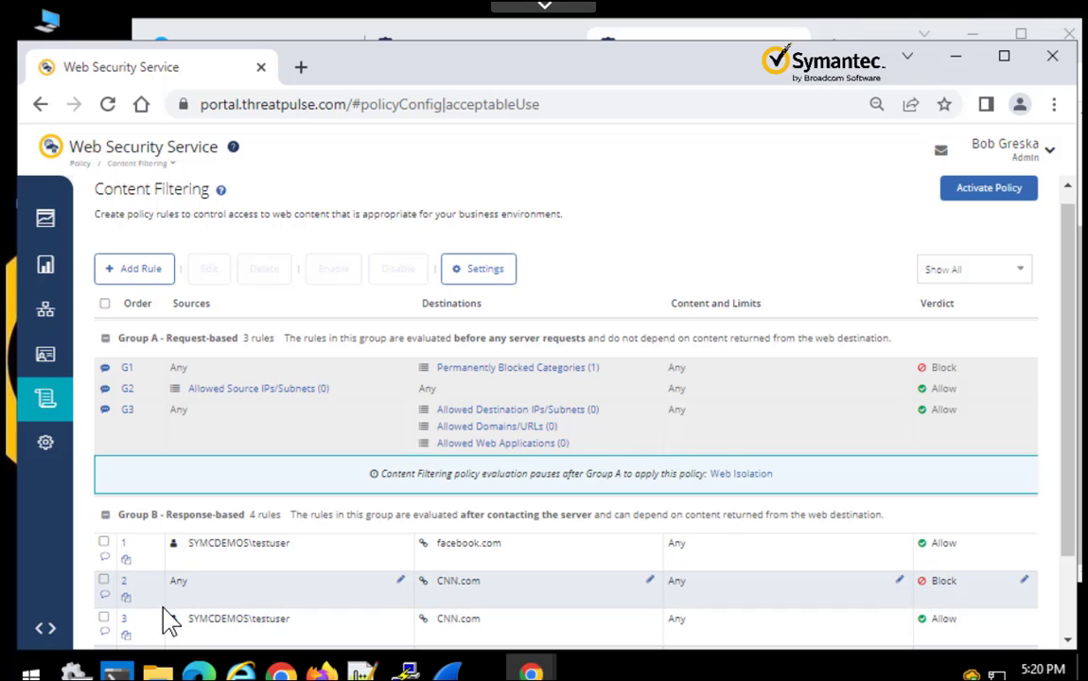
click(128, 631)
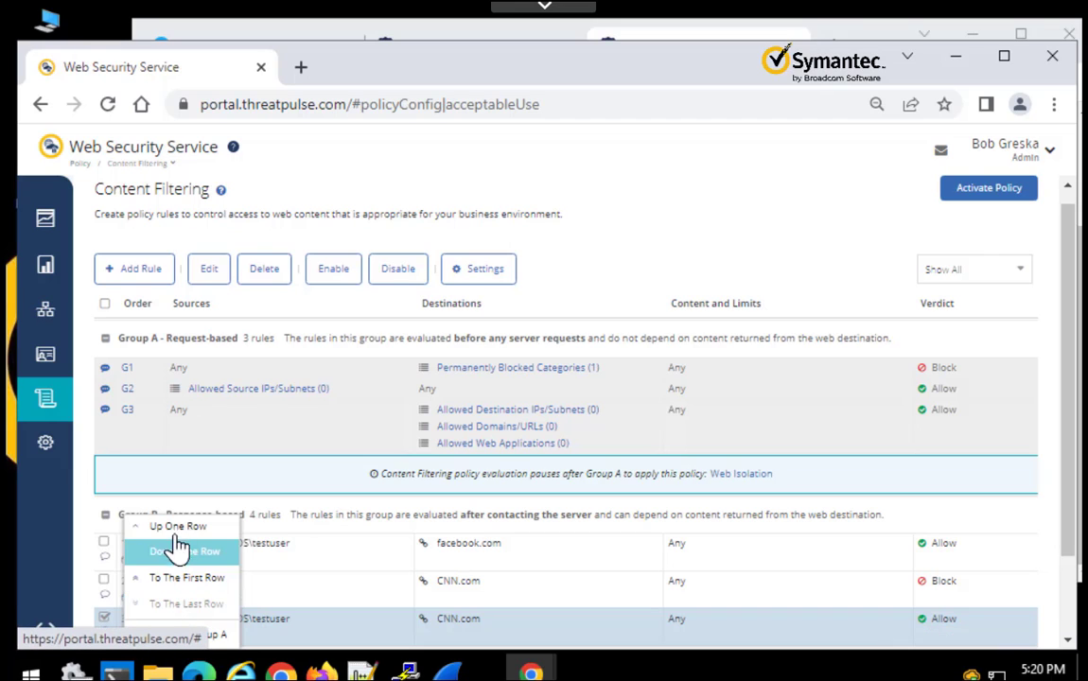
click(177, 530)
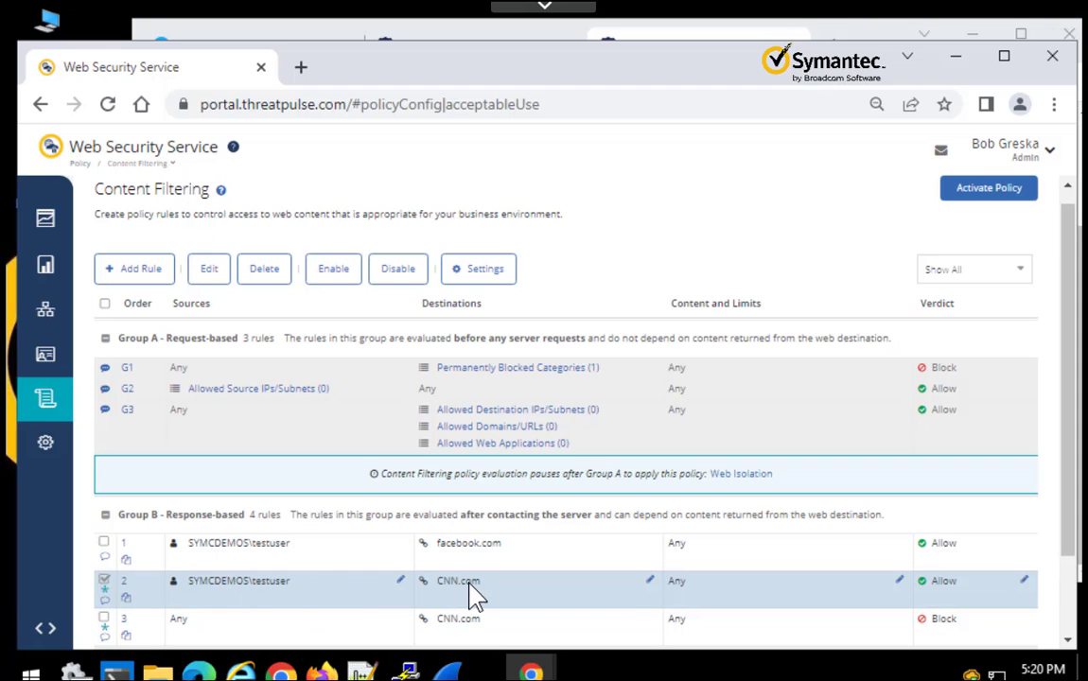
scroll(473, 595, down, 1)
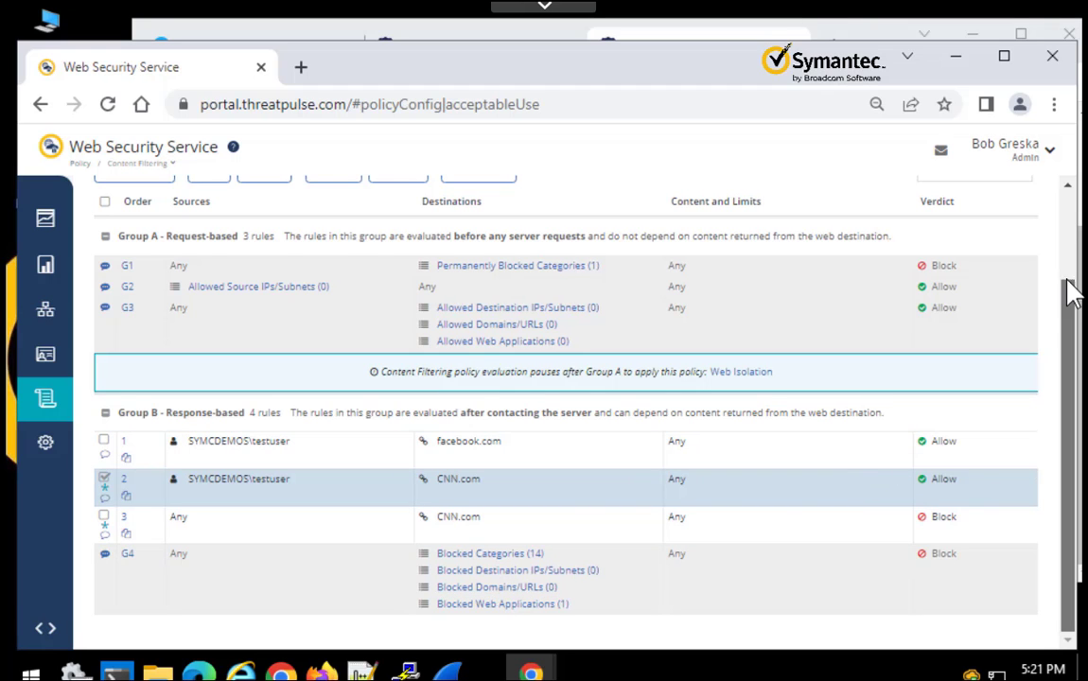
scroll(1069, 287, up, 1)
click(991, 210)
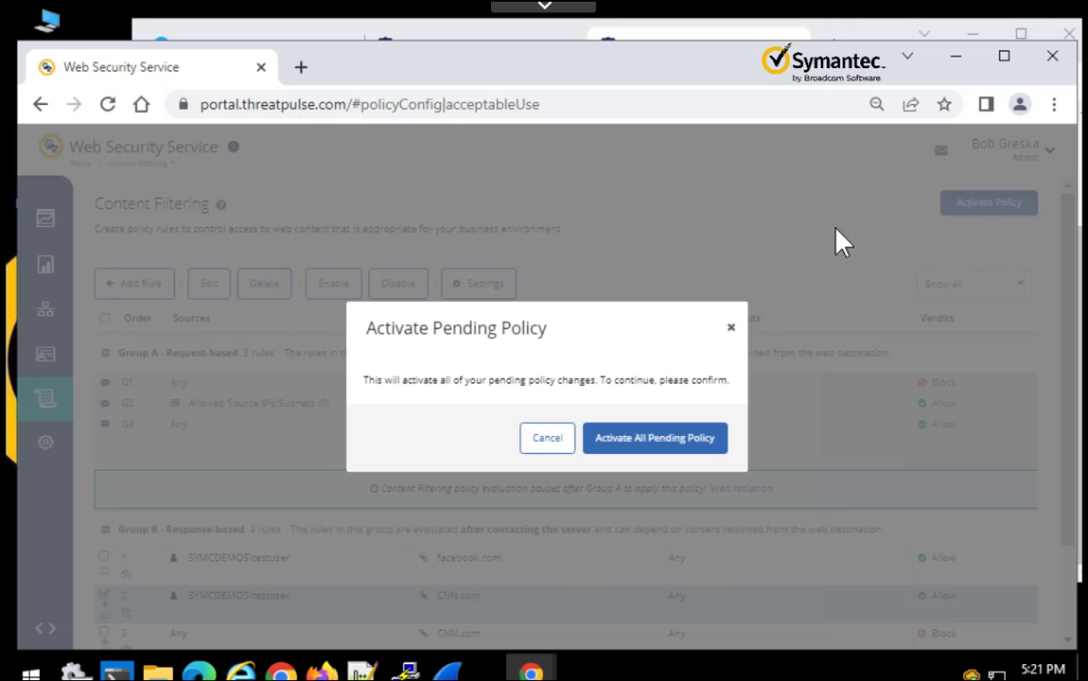
click(653, 441)
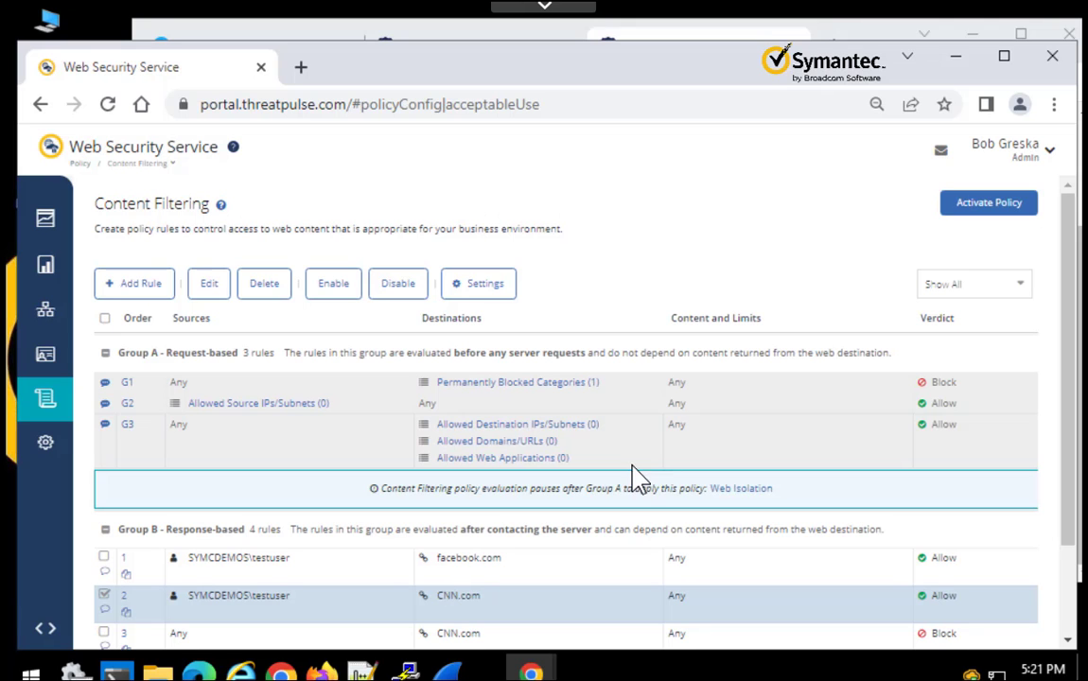
- Retest cnn.com in another new tab of the test user's browser, and return to the Content Filtering policy window
click(752, 32)
click(834, 45)
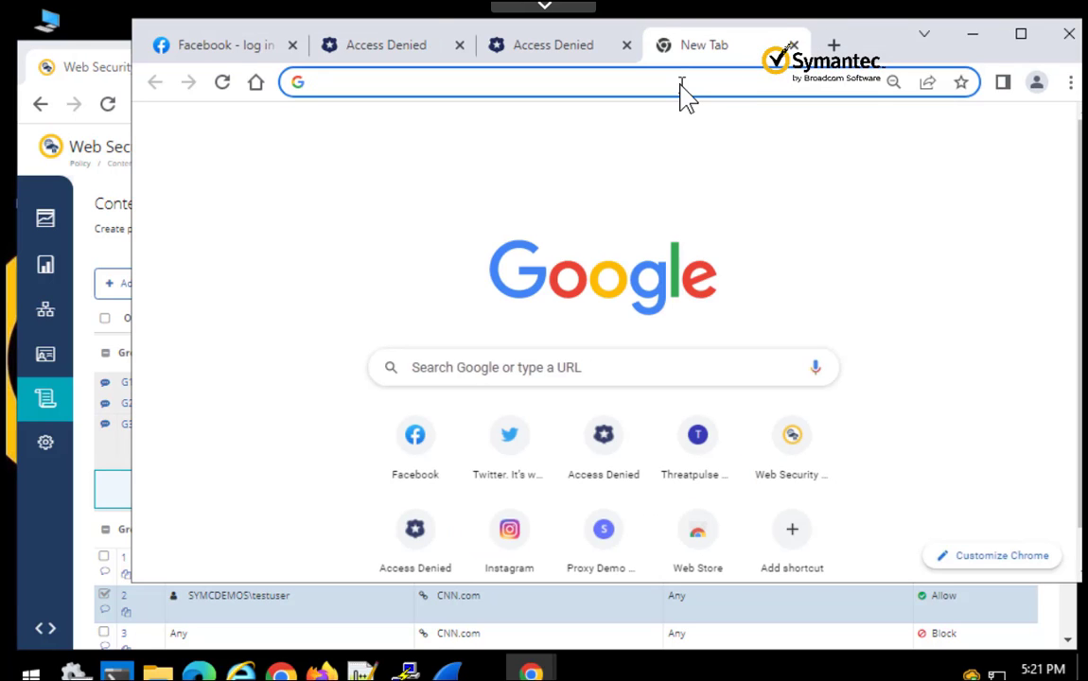
click(683, 84)
text(cnn.com)
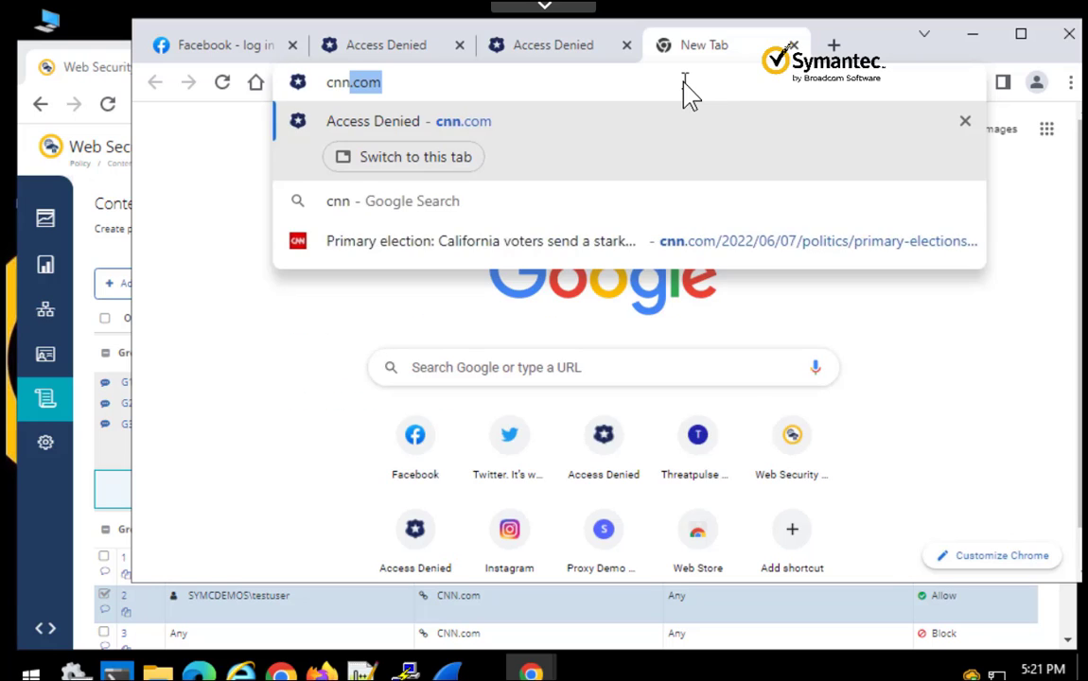
key(Return)
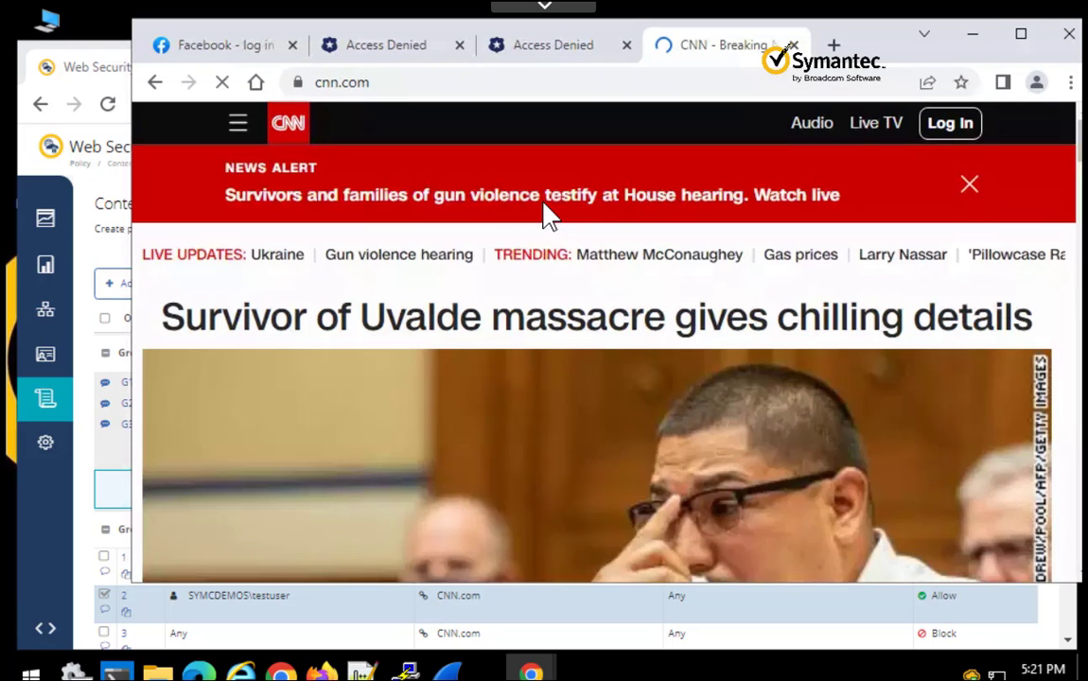
click(33, 530)
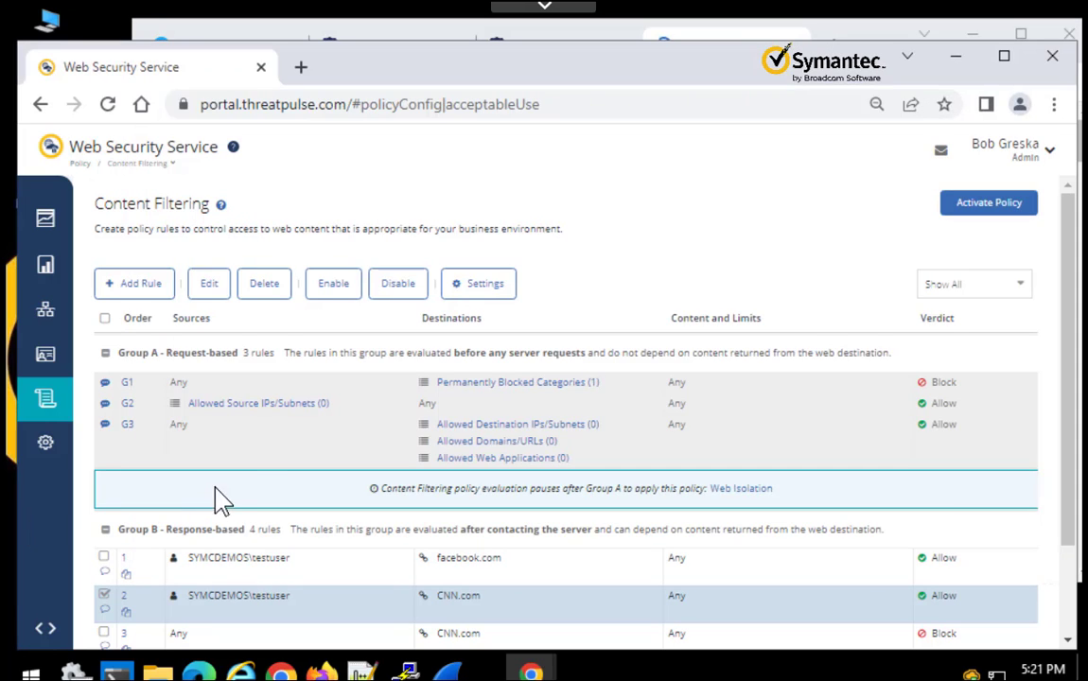